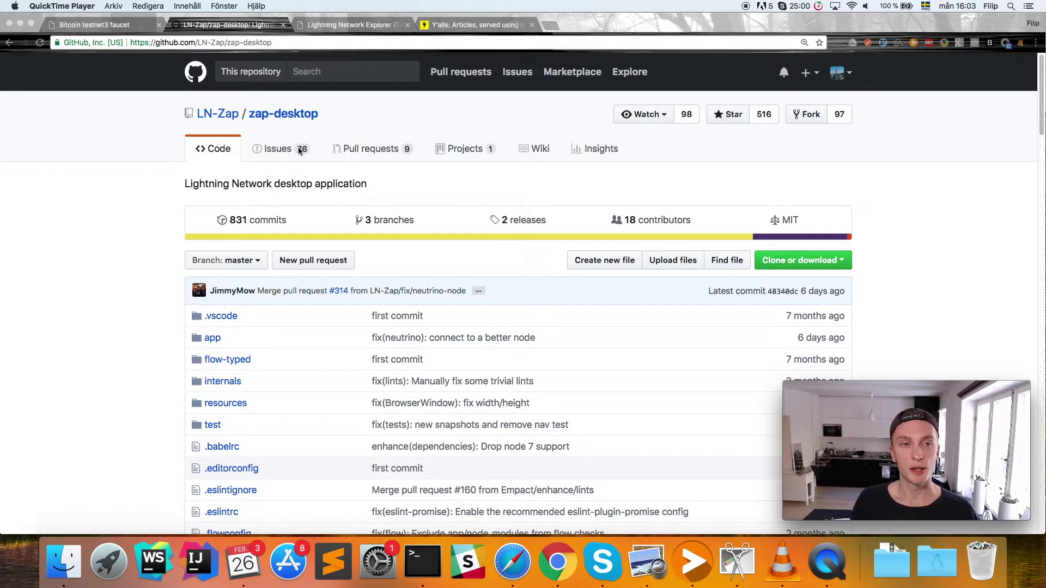
Bring Chrome to the front on the LN-Zap/zap-desktop GitHub repository page.
click(385, 185)
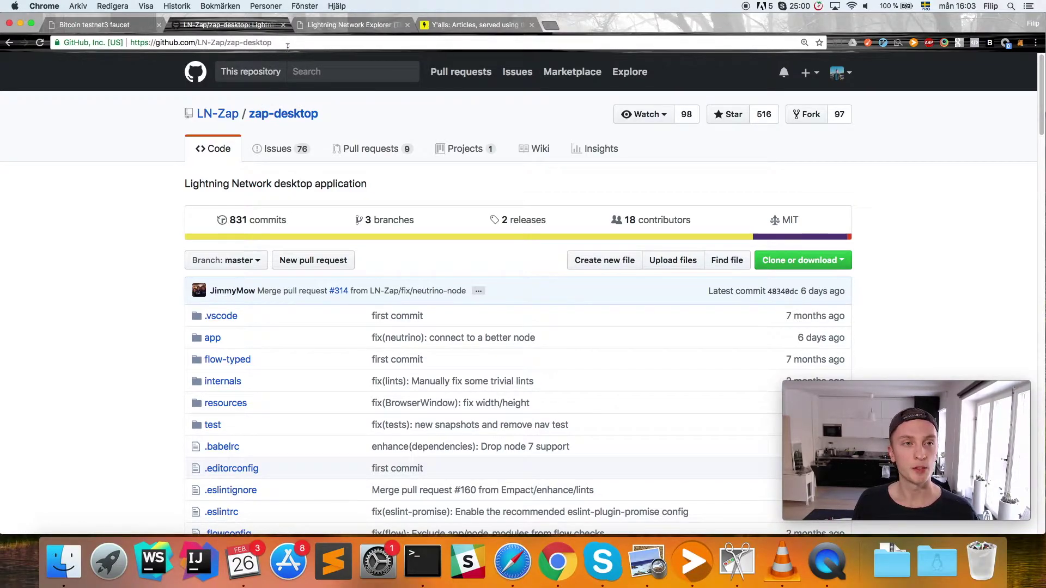
Scroll the README to Installing and open the latest v0.1.1-beta zap-desktop release.
click(194, 43)
click(163, 145)
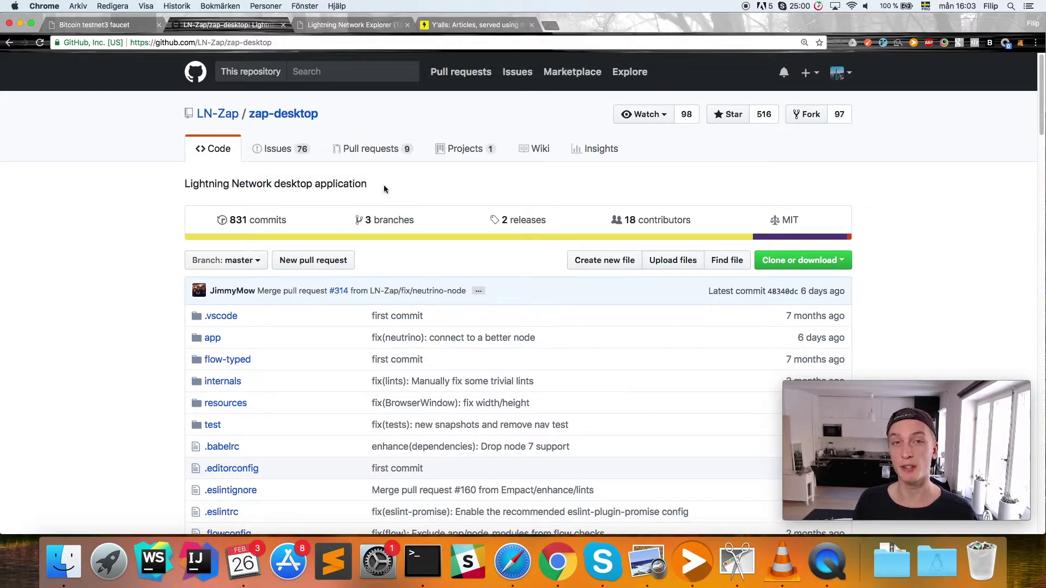
scroll(385, 188, down, 10)
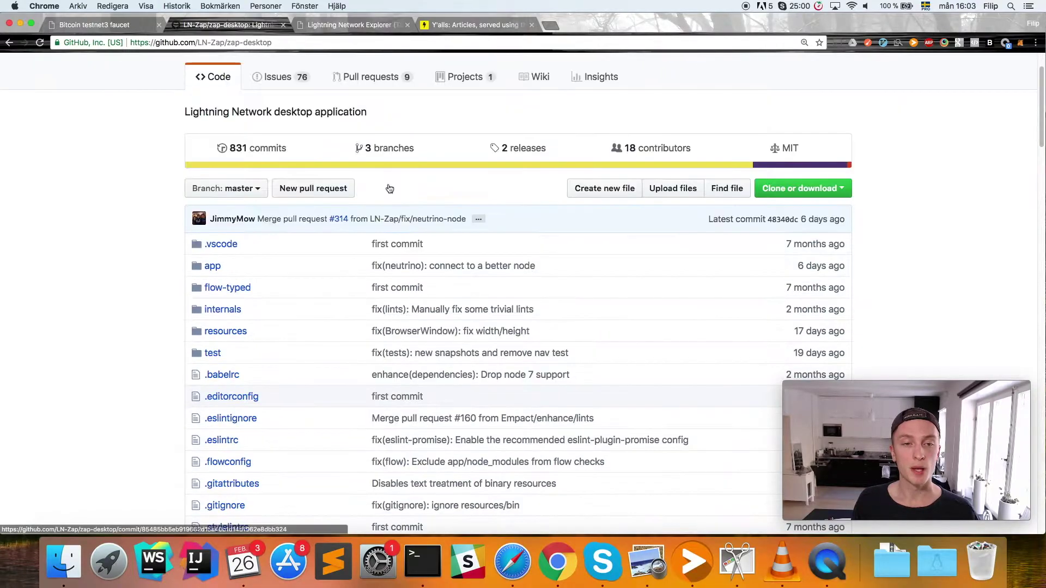
scroll(321, 258, down, 10)
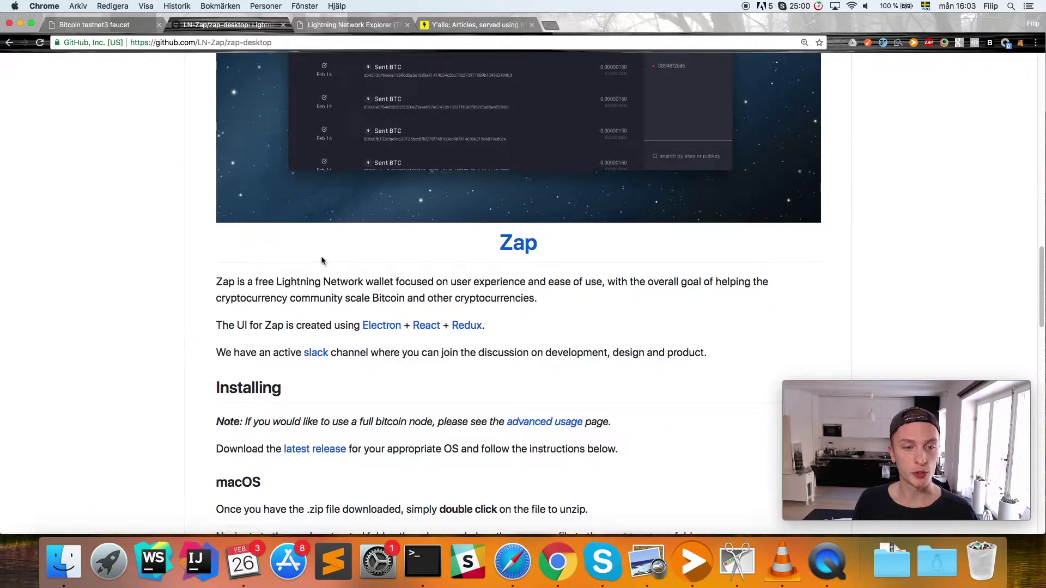
click(308, 449)
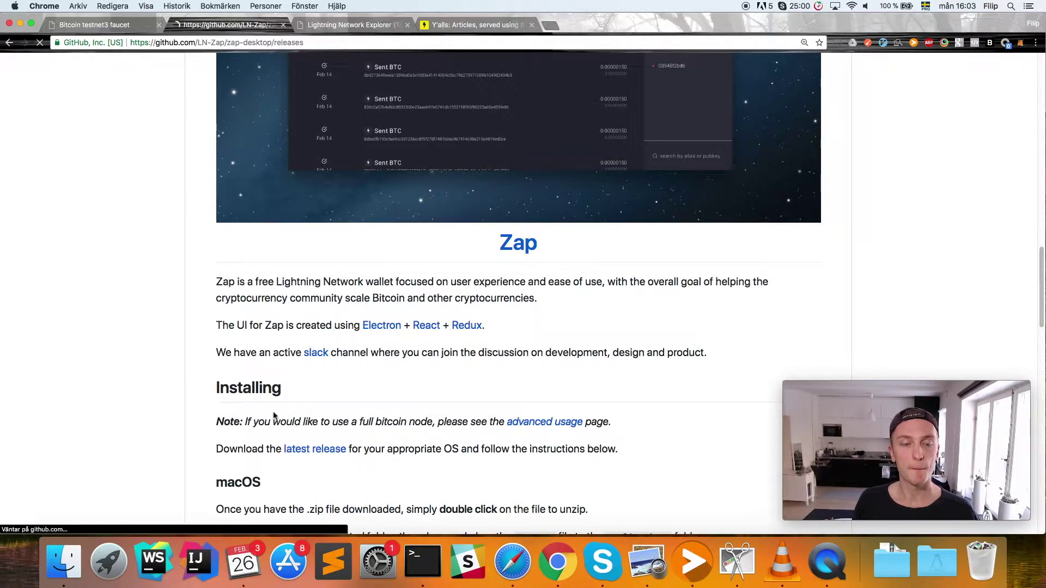
scroll(507, 294, down, 3)
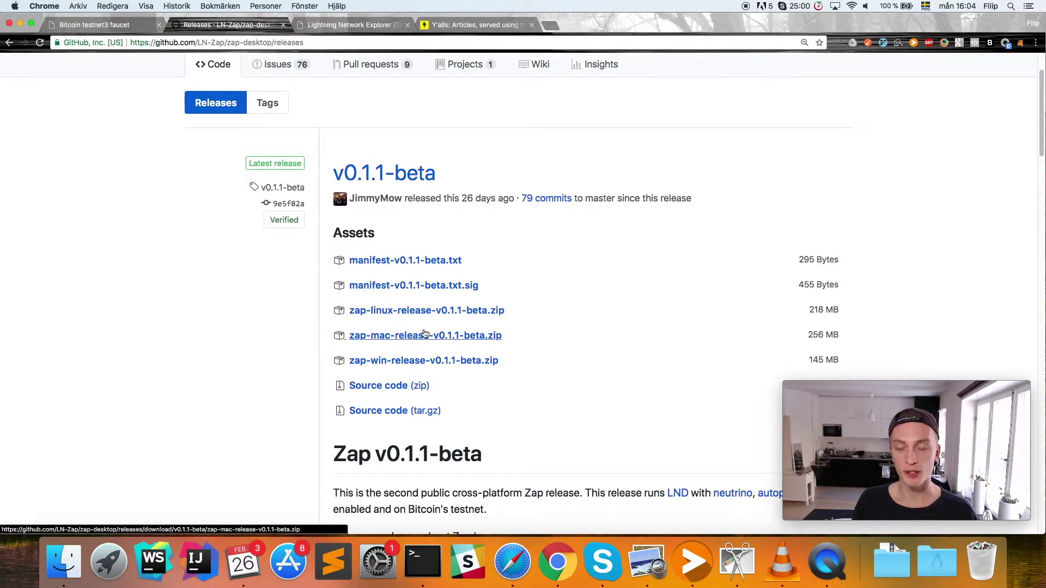
Mount Zap-0.1.0.dmg, drag Zap into Applications, and launch the installed app.
key(super+Tab)
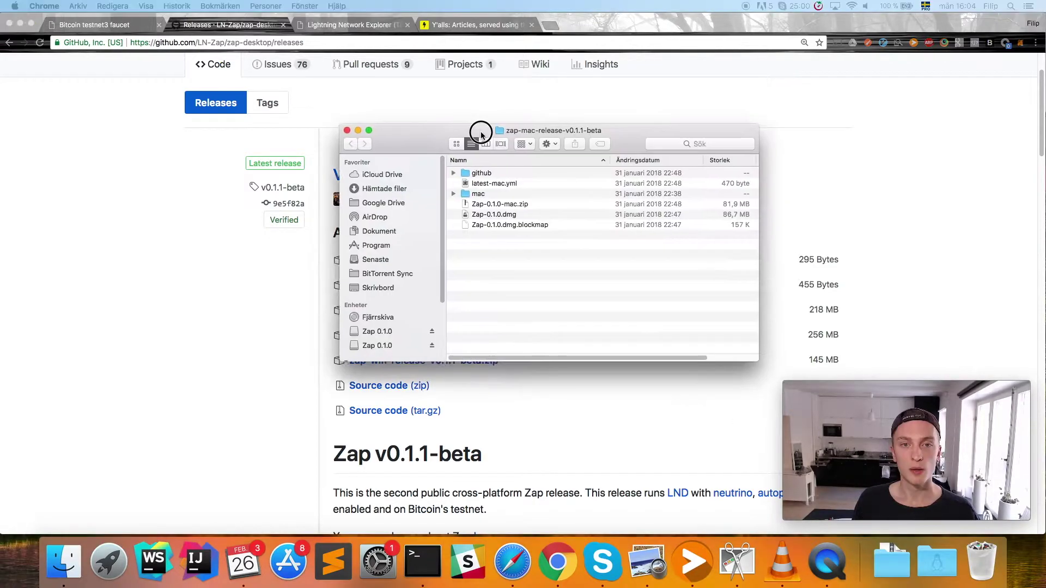
click(477, 218)
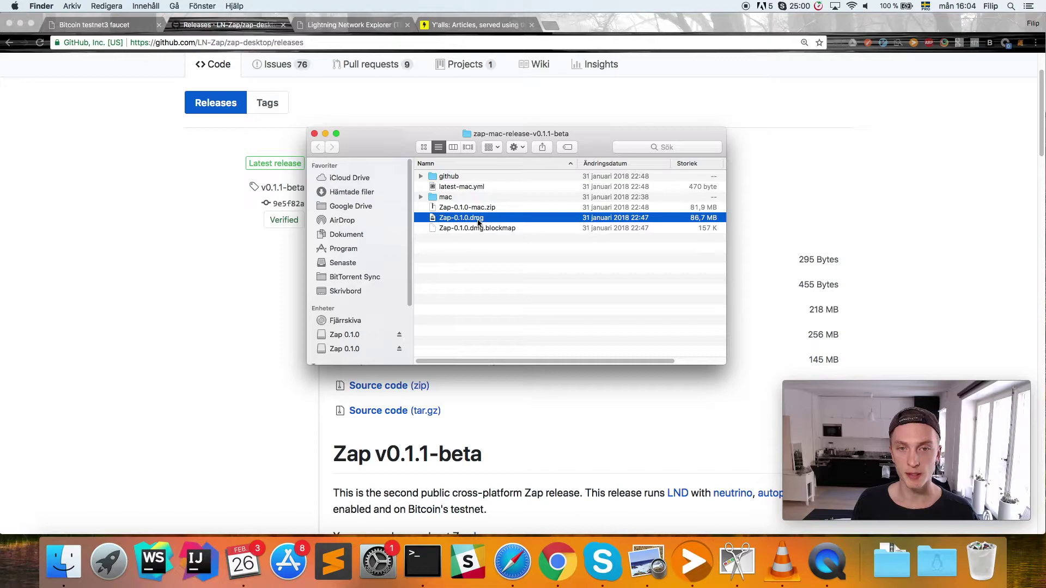
double_click(478, 219)
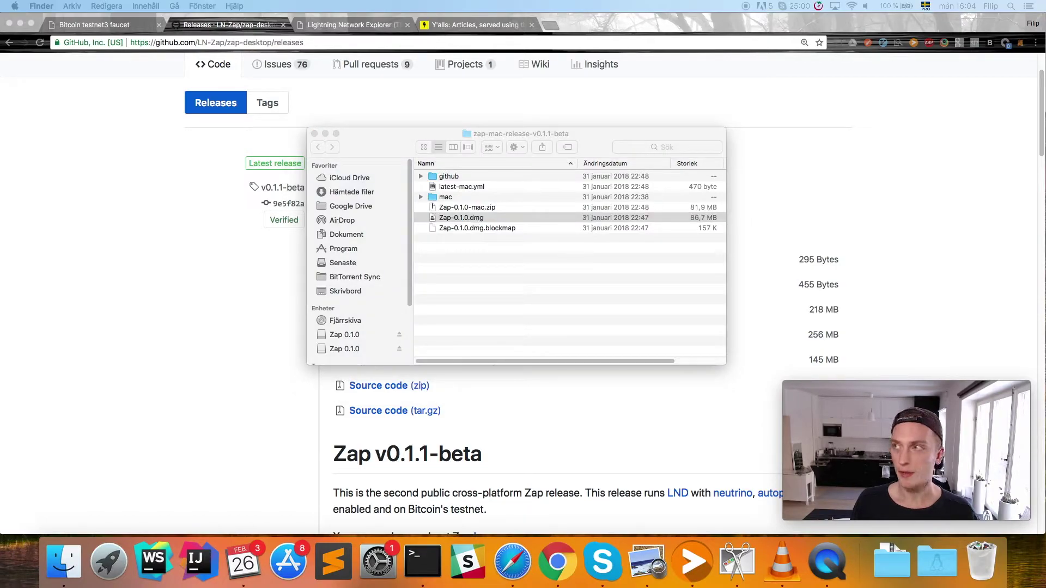
click(487, 231)
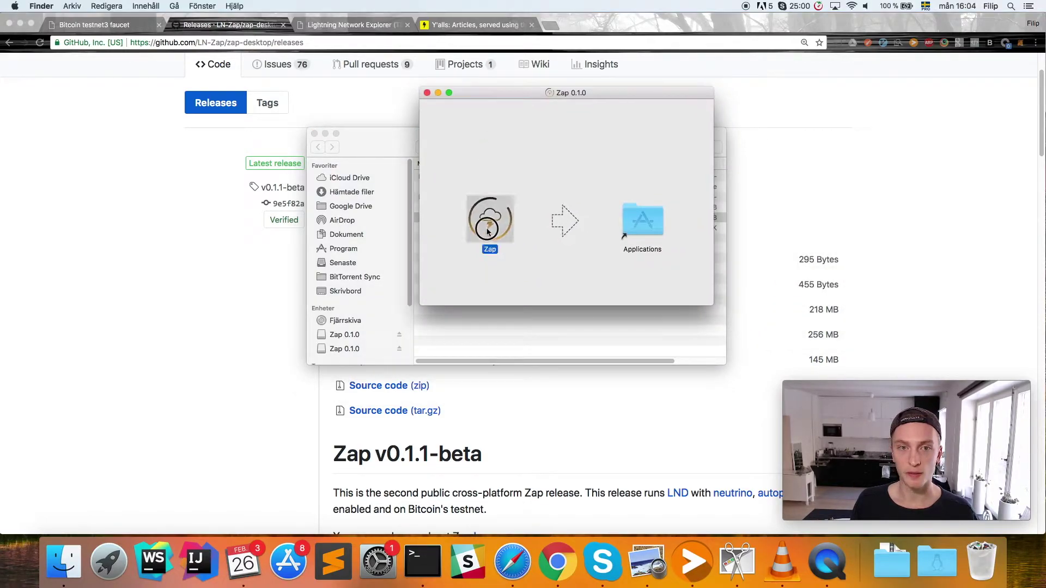
drag(487, 232, 635, 217)
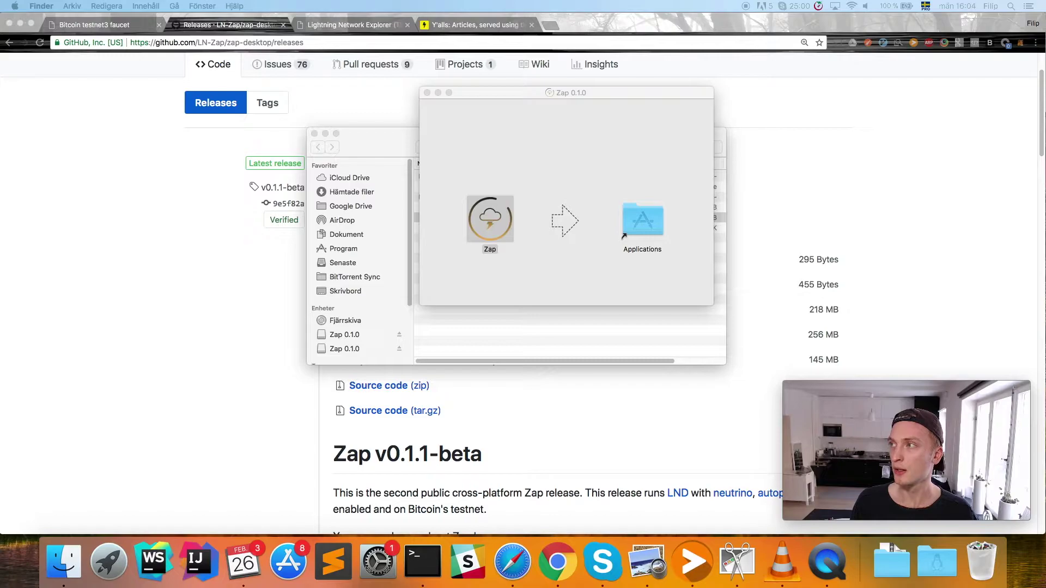
double_click(643, 220)
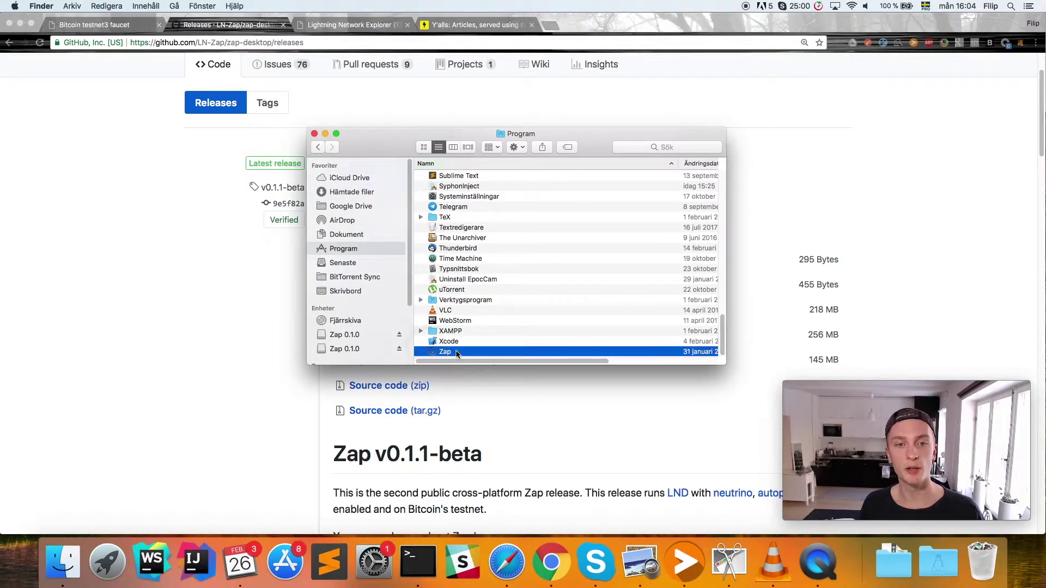
double_click(457, 353)
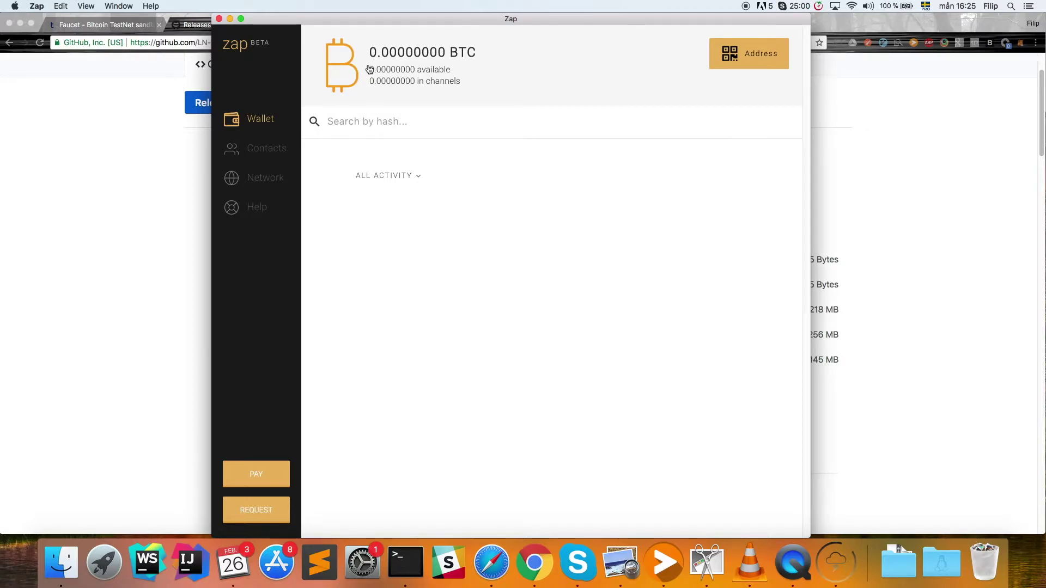
Copy Zap's wallet deposit address from the Address view, then go to the faucet.
click(267, 151)
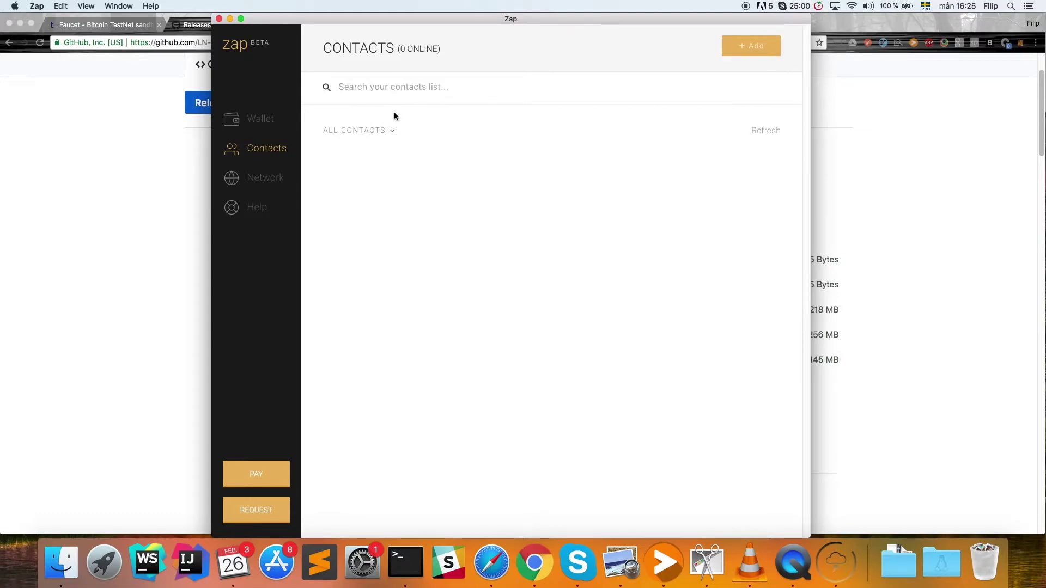
click(278, 120)
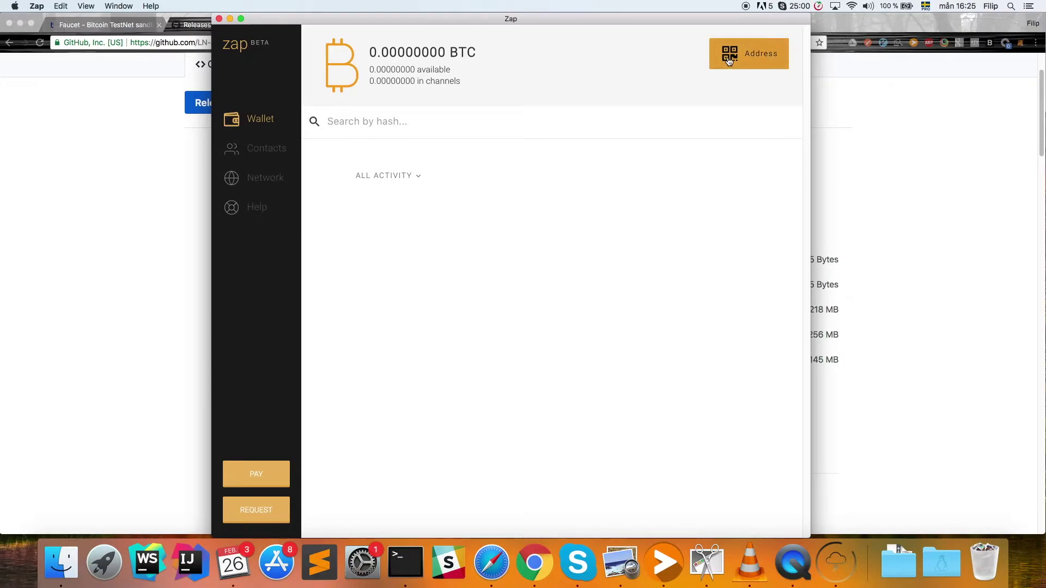
click(717, 64)
click(665, 259)
click(679, 65)
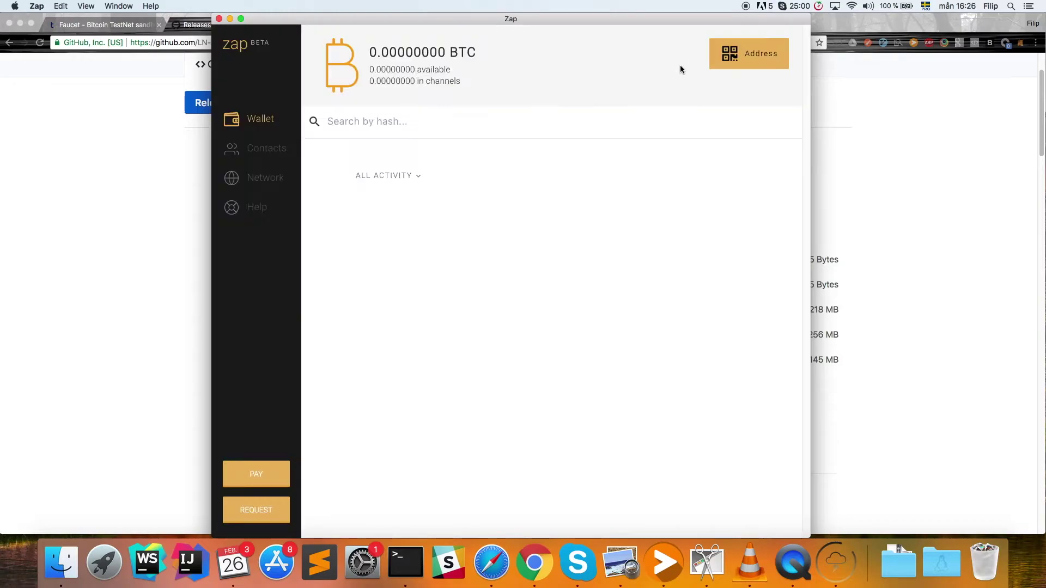
click(128, 25)
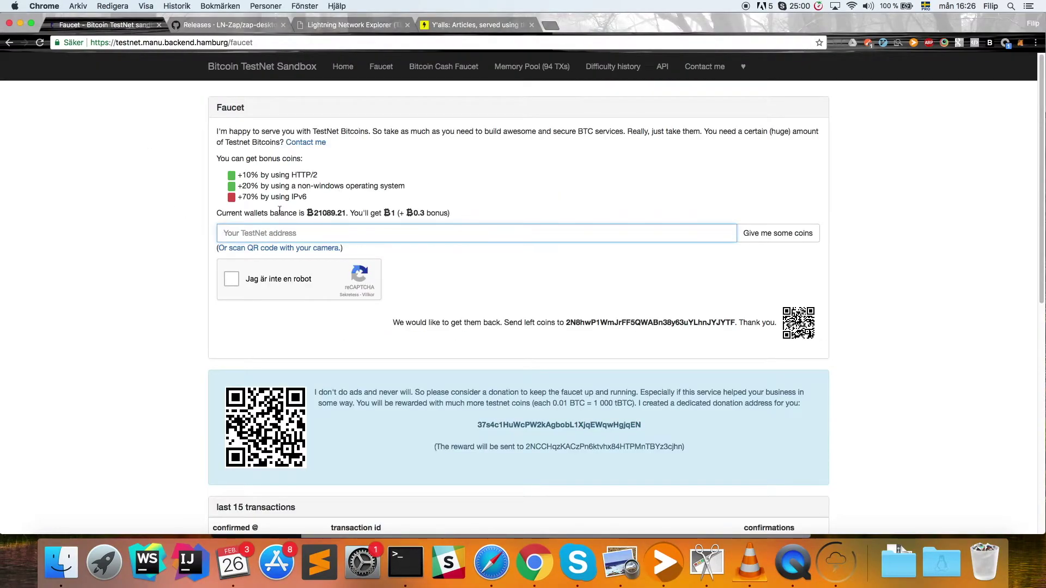
Paste the Zap address into the faucet, pass reCAPTCHA, and request testnet coins.
click(251, 233)
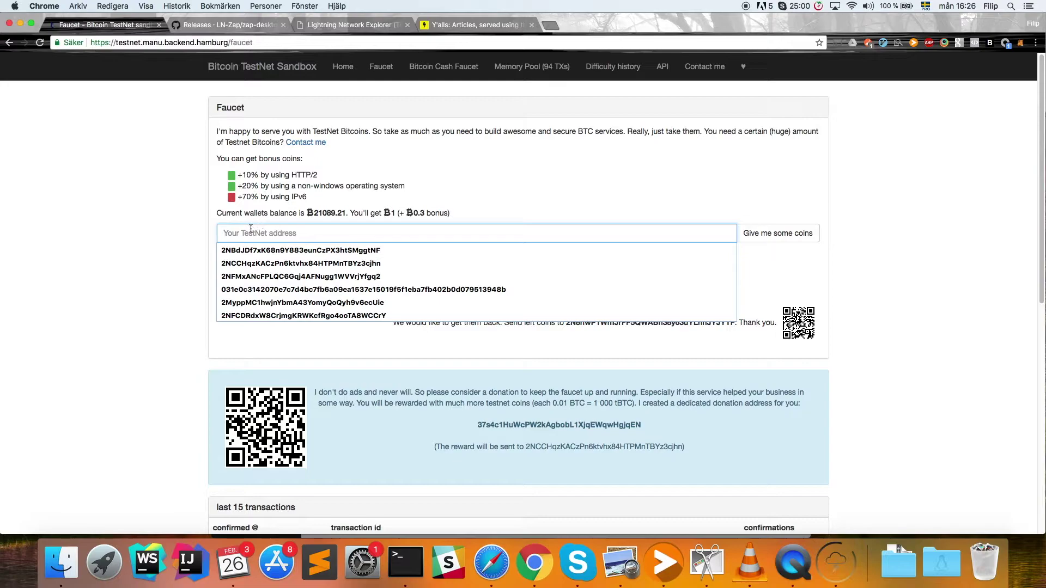
key(super+v)
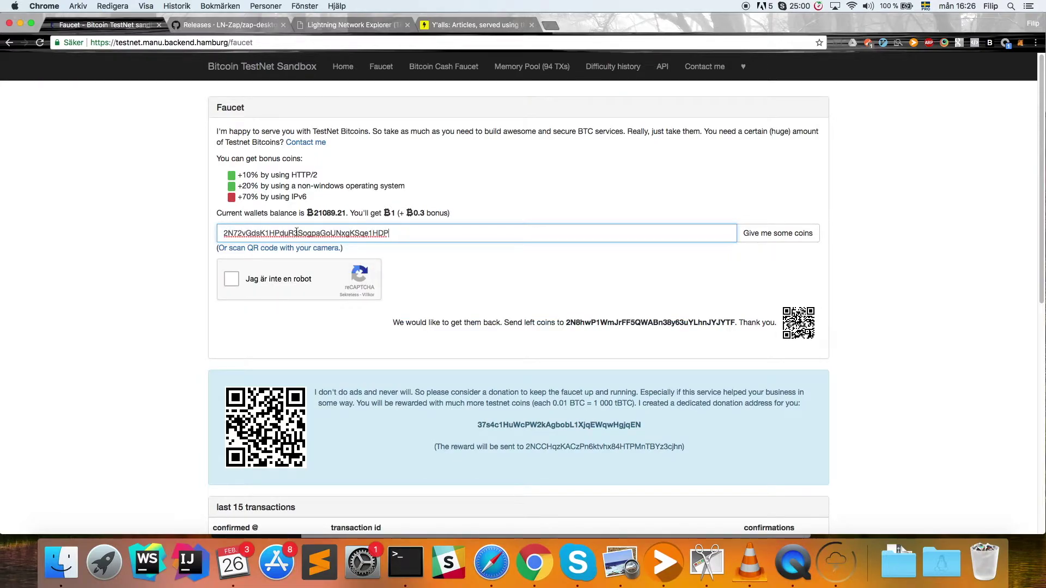
click(232, 279)
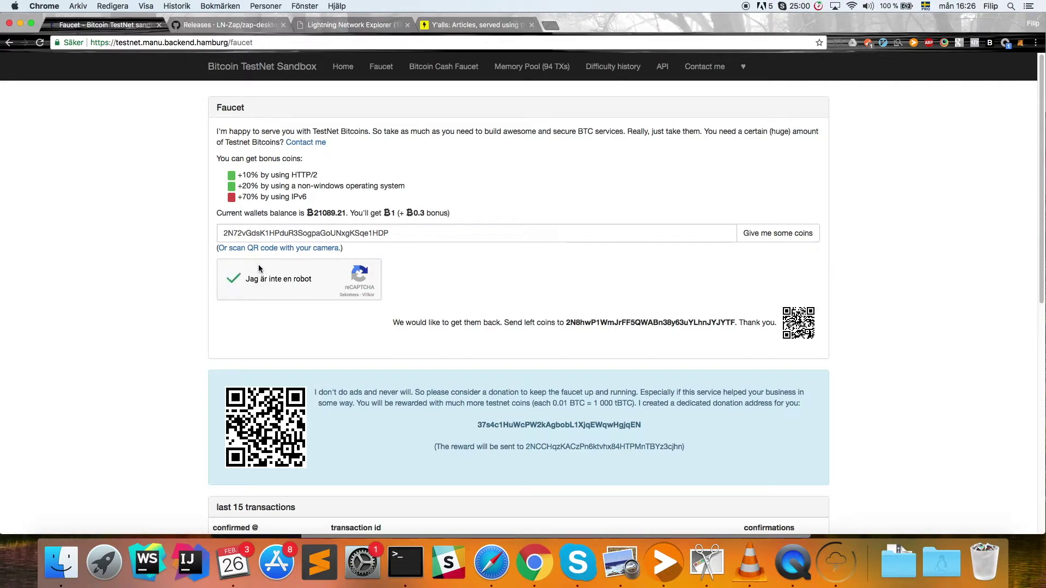
click(765, 237)
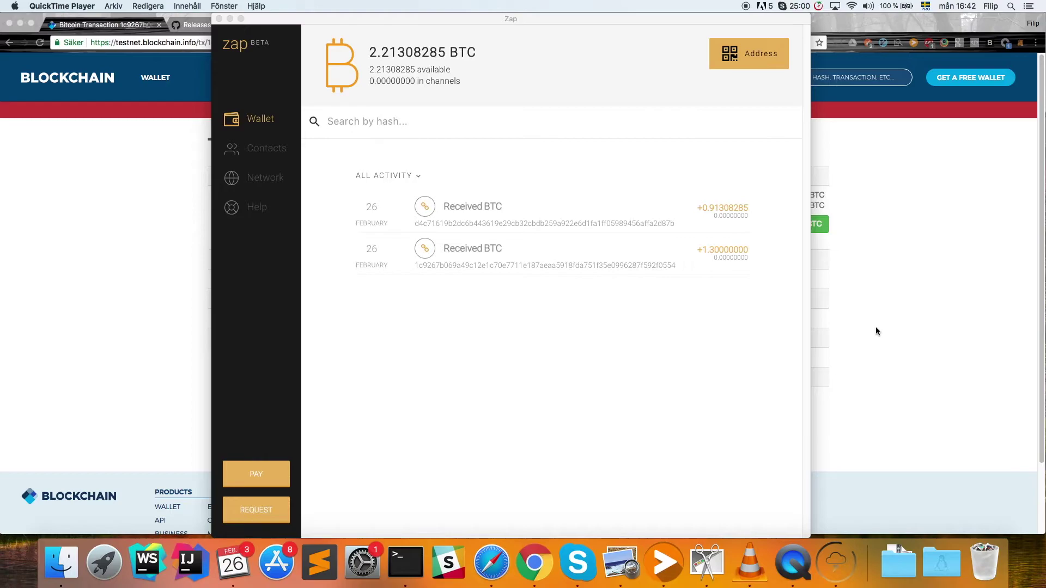
Confirm Zap holds 2.21308285 BTC, then switch Chrome to the Y'alls articles tab.
click(277, 150)
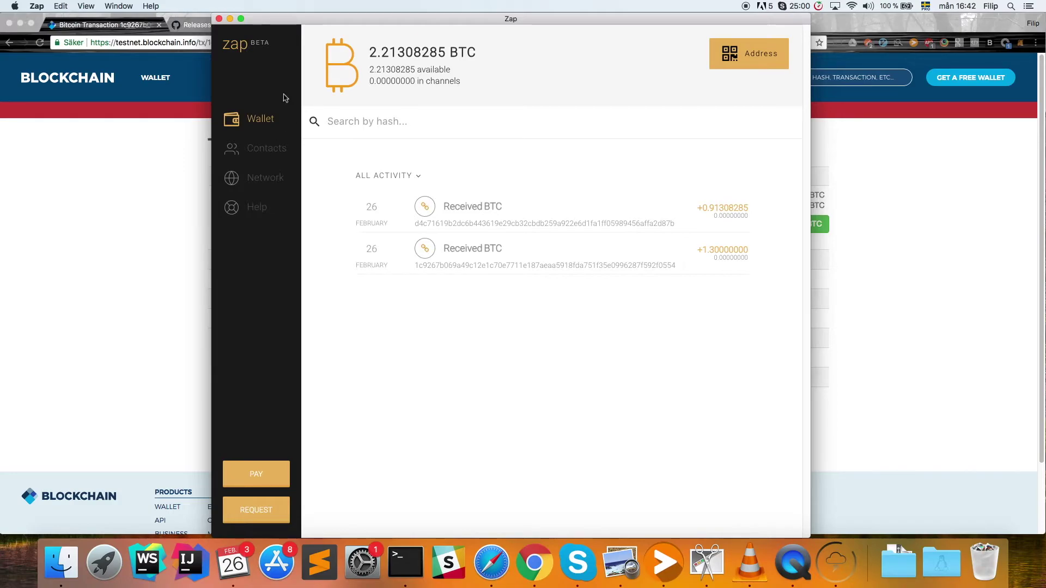
drag(289, 20, 478, 80)
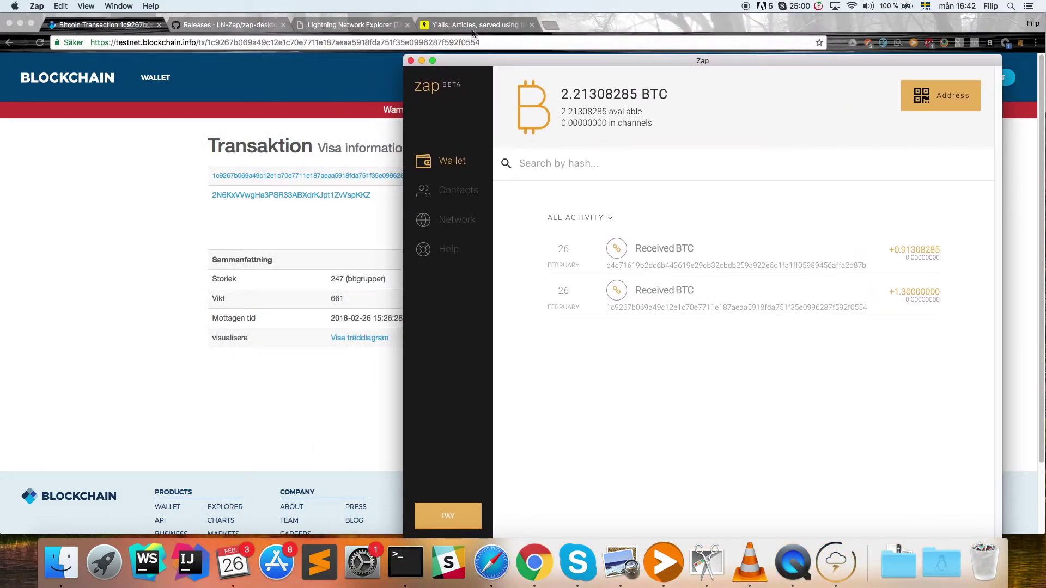
click(474, 25)
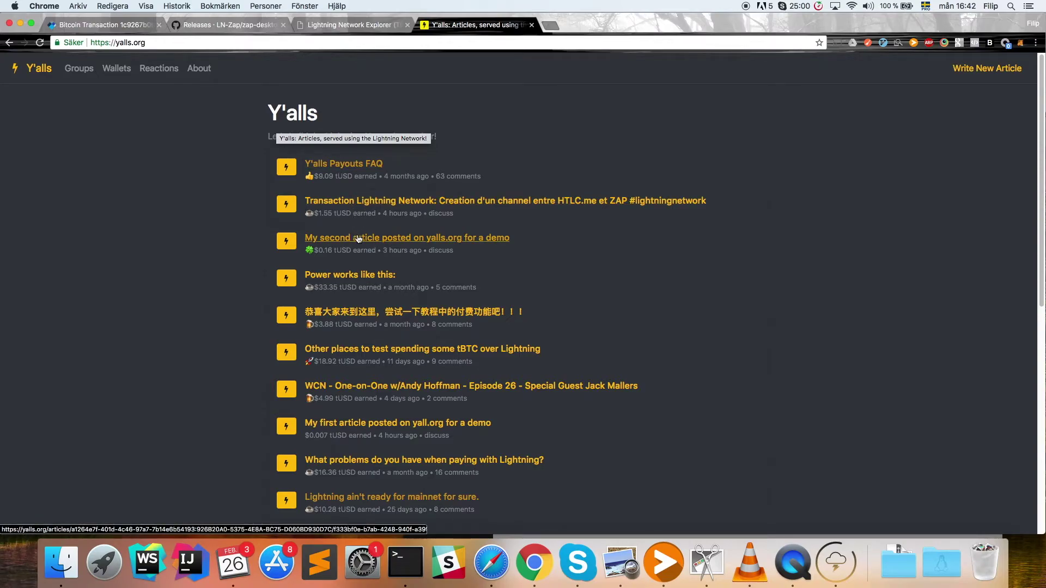
Open the second demo article, request its invoice, and copy the Y'alls peer address.
click(359, 239)
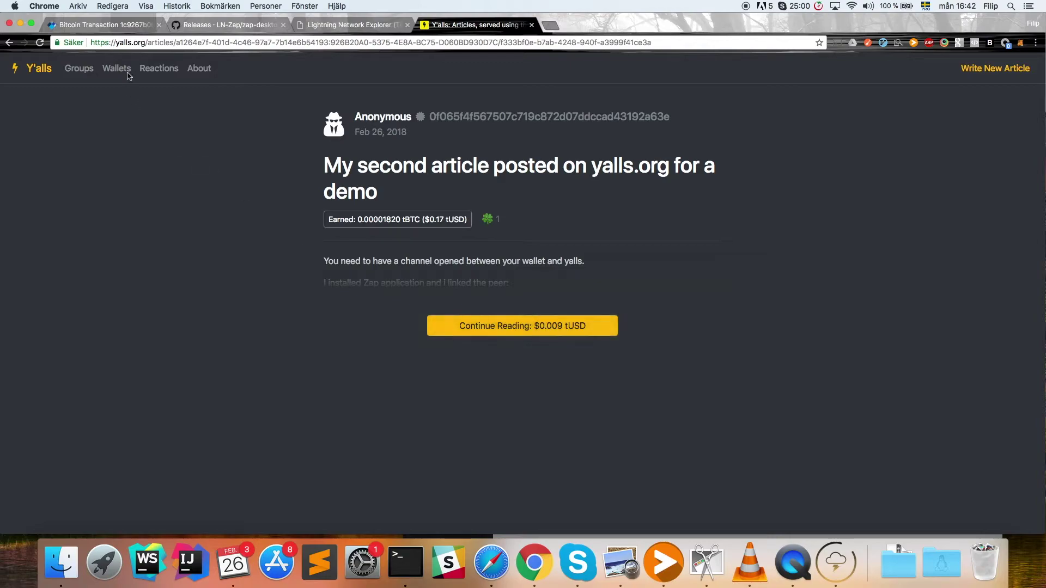
click(523, 328)
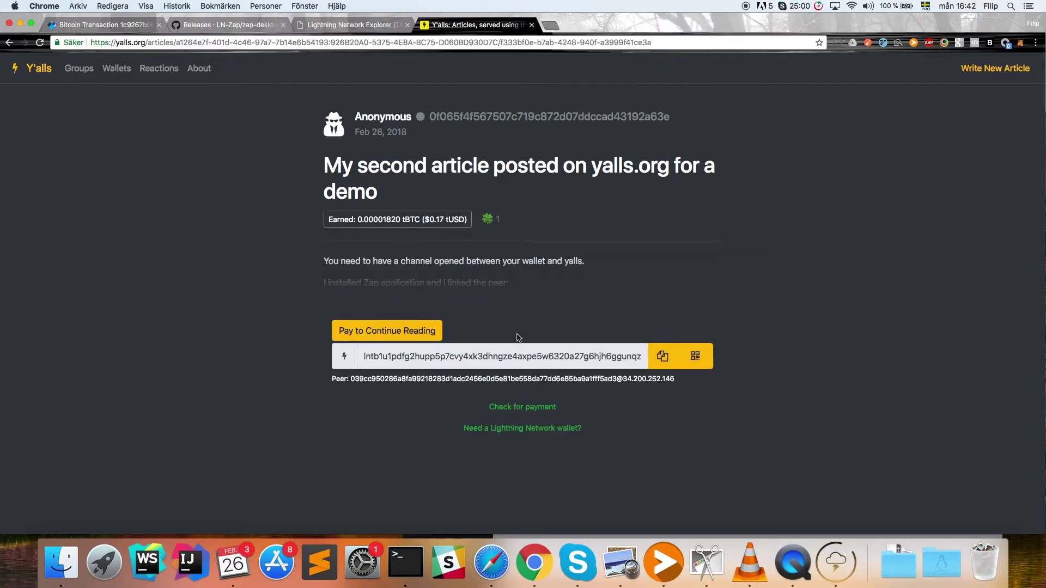
click(452, 380)
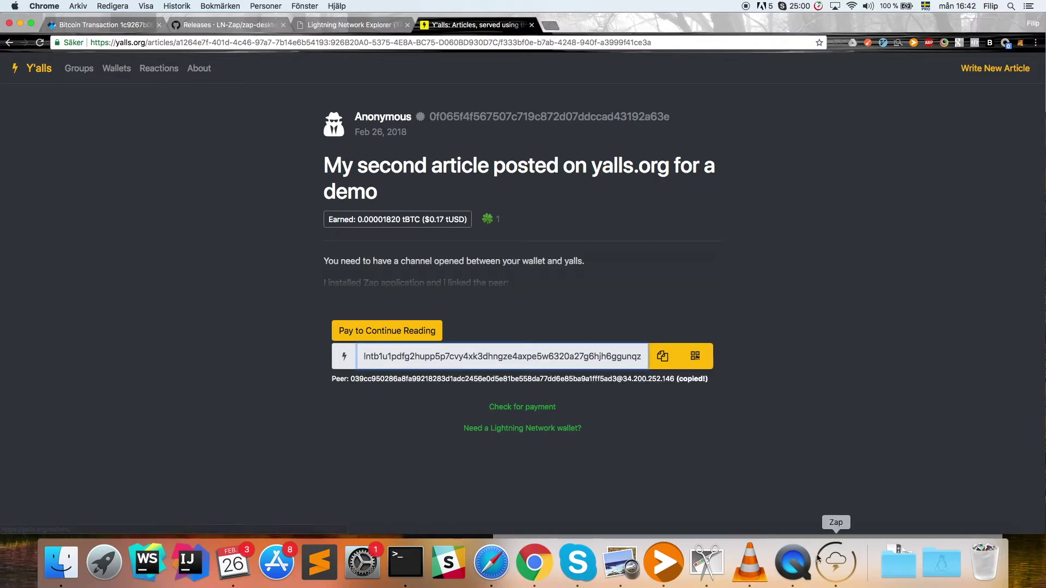
In Zap, go to Contacts and start adding a new contact.
click(835, 561)
drag(518, 60, 406, 22)
click(348, 151)
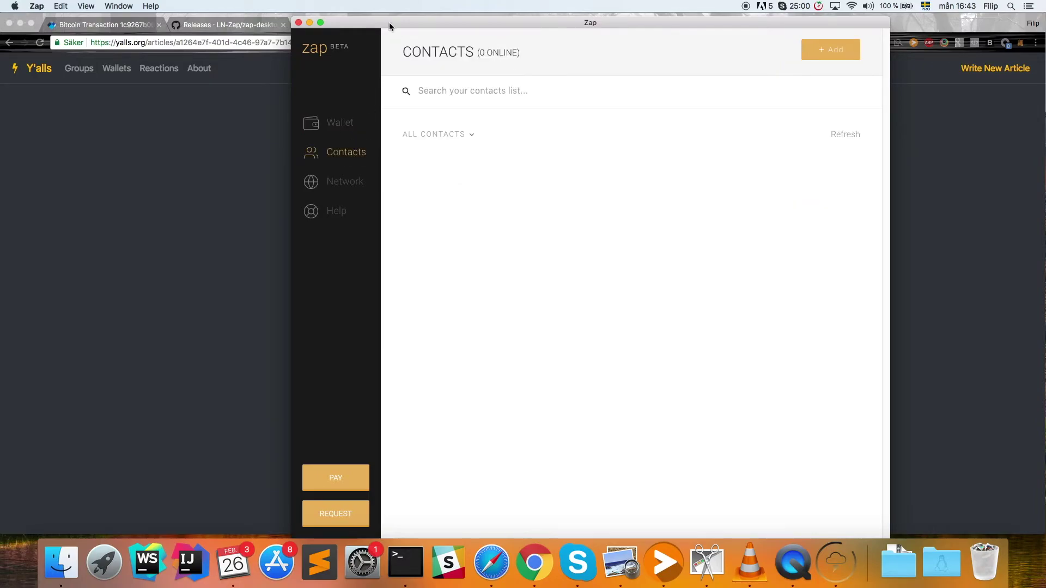
drag(474, 24, 352, 21)
click(688, 48)
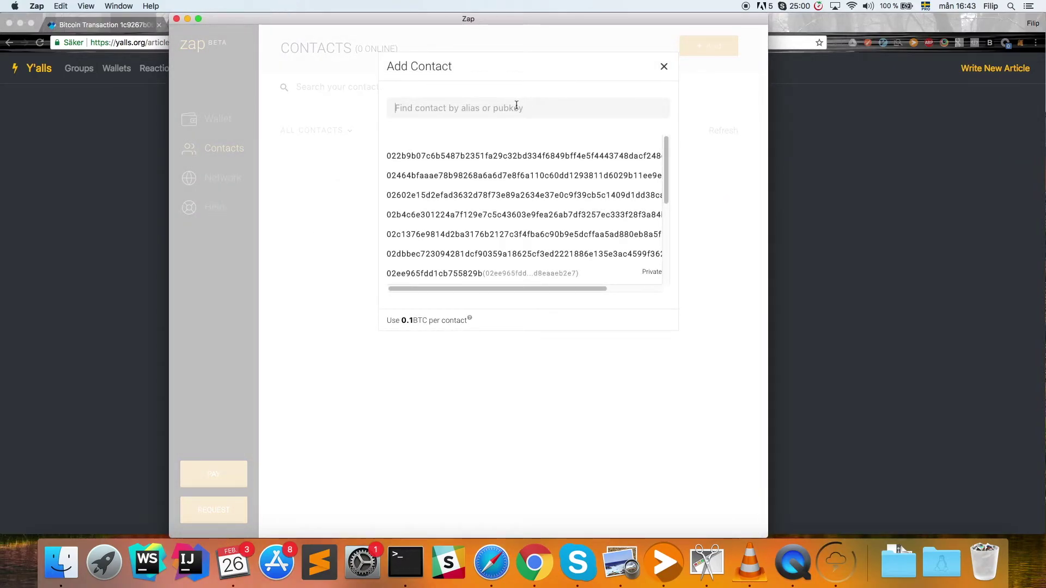
key(super+v)
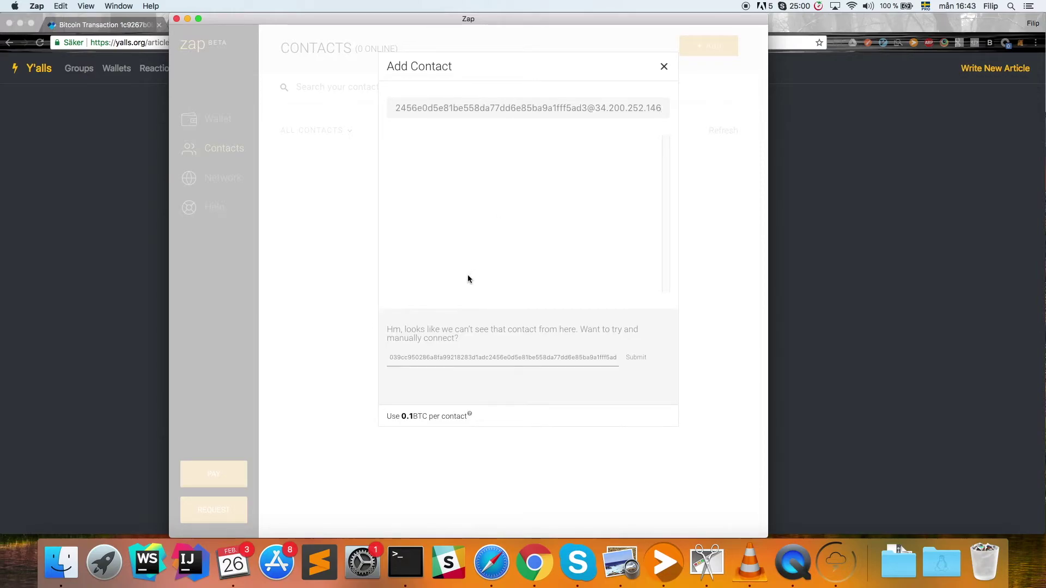
double_click(415, 358)
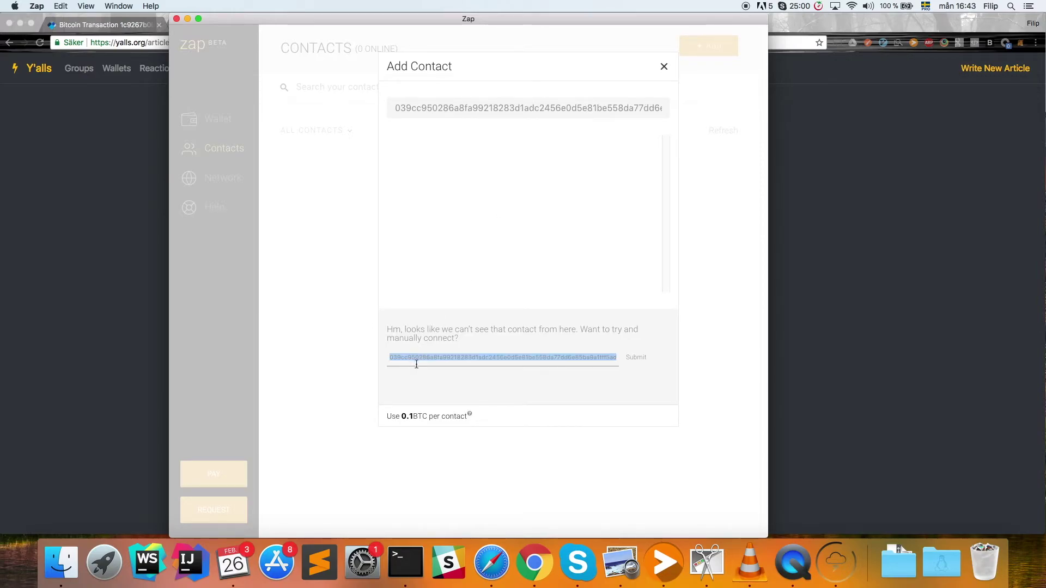
key(super+v)
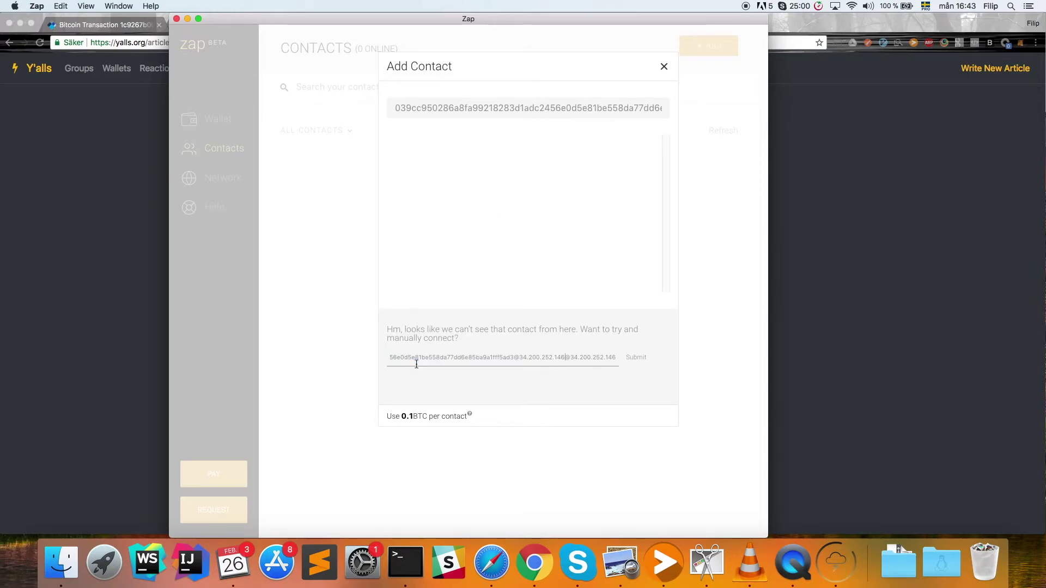
click(636, 362)
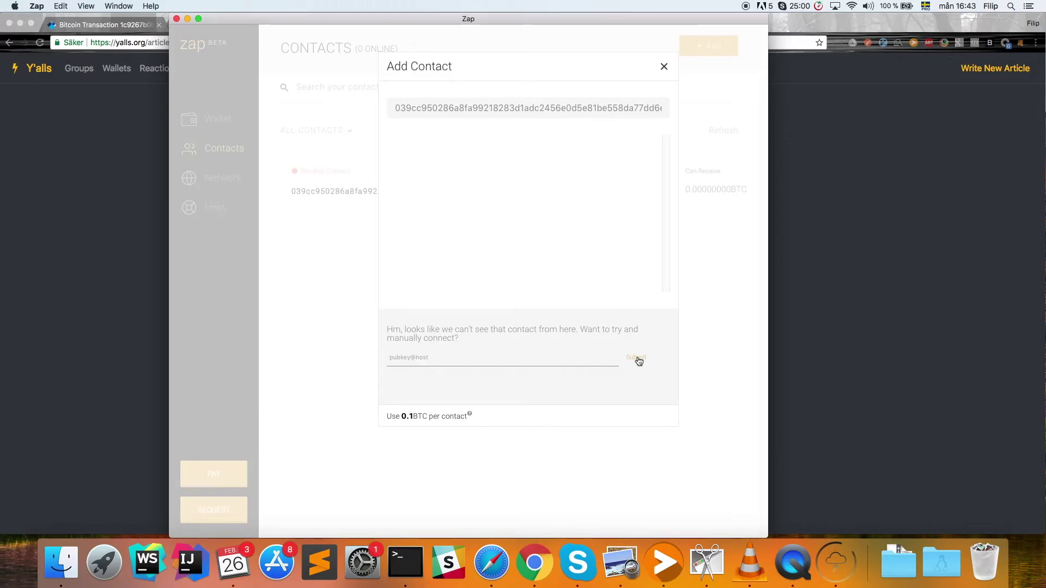
click(665, 68)
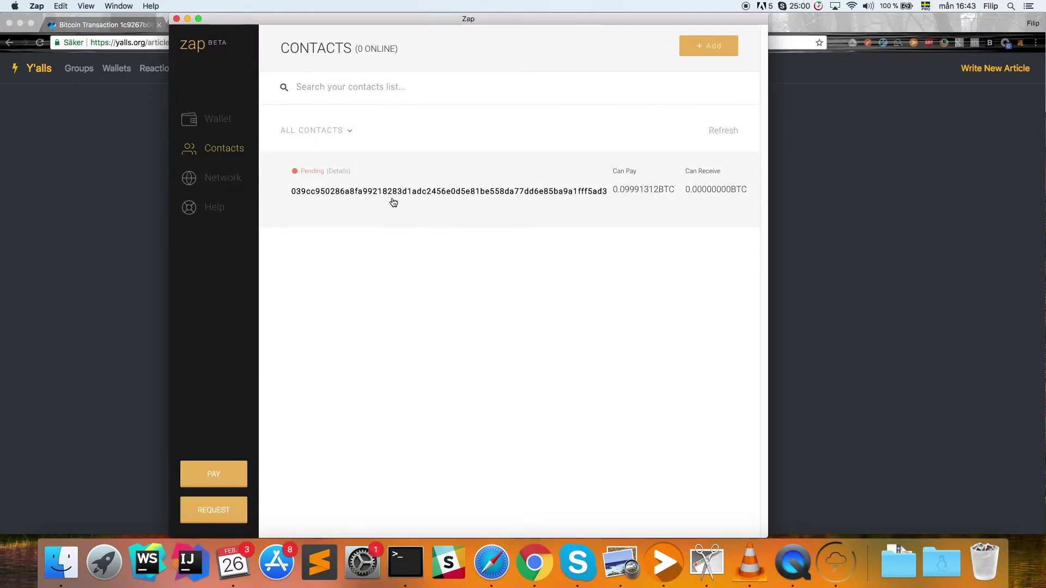
Widen the Zap window to show the pending Y'alls channel with 0.09991312 BTC payable.
drag(169, 165, 100, 162)
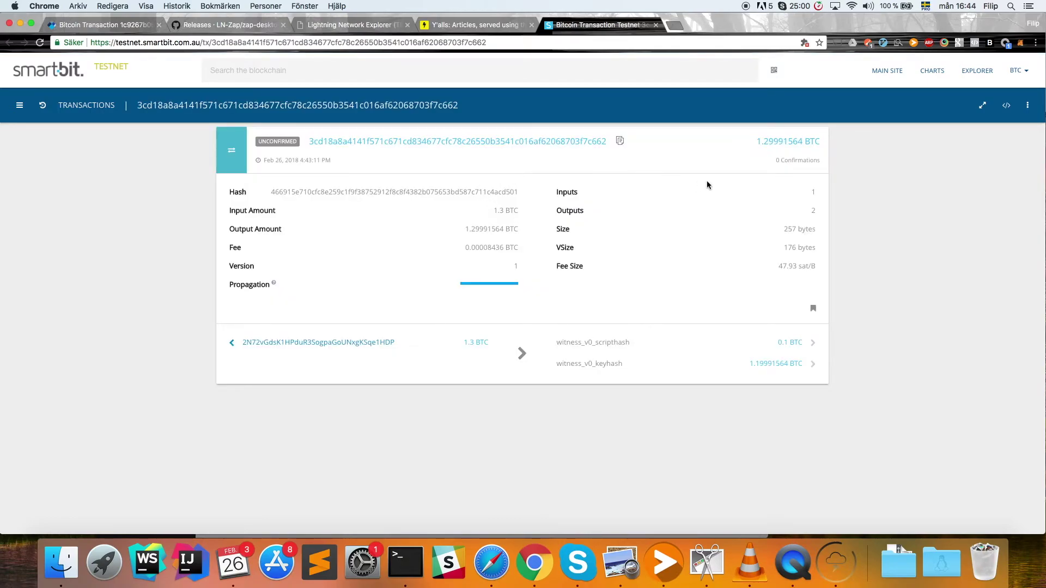
Check the funding transaction's confirmations on SmartBit, then return to Zap.
click(792, 156)
key(super+Tab)
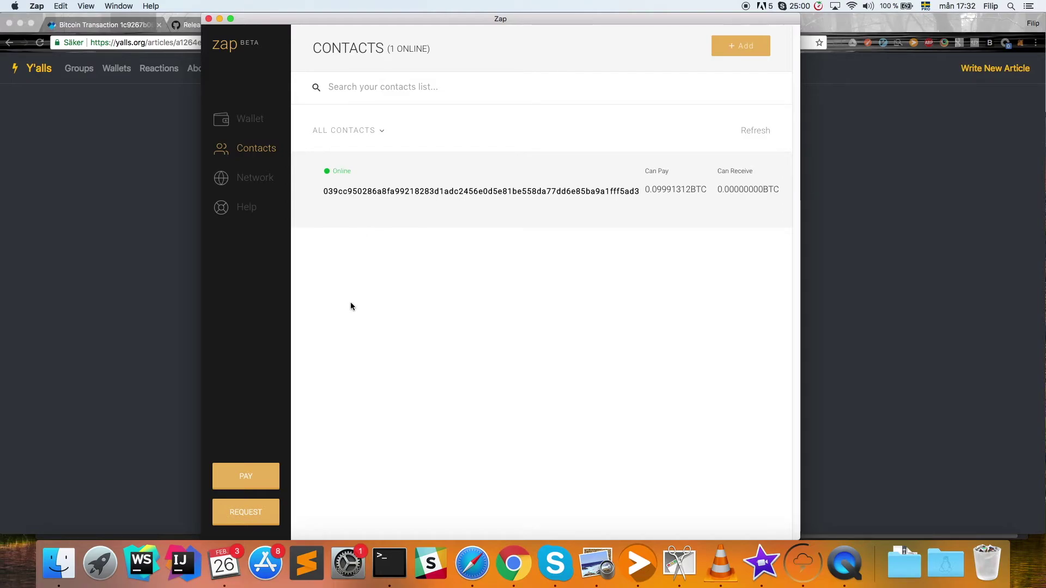
Copy the second article's Y'alls invoice and paste it into Zap's payment request field for 0.00000100 BTC.
click(246, 475)
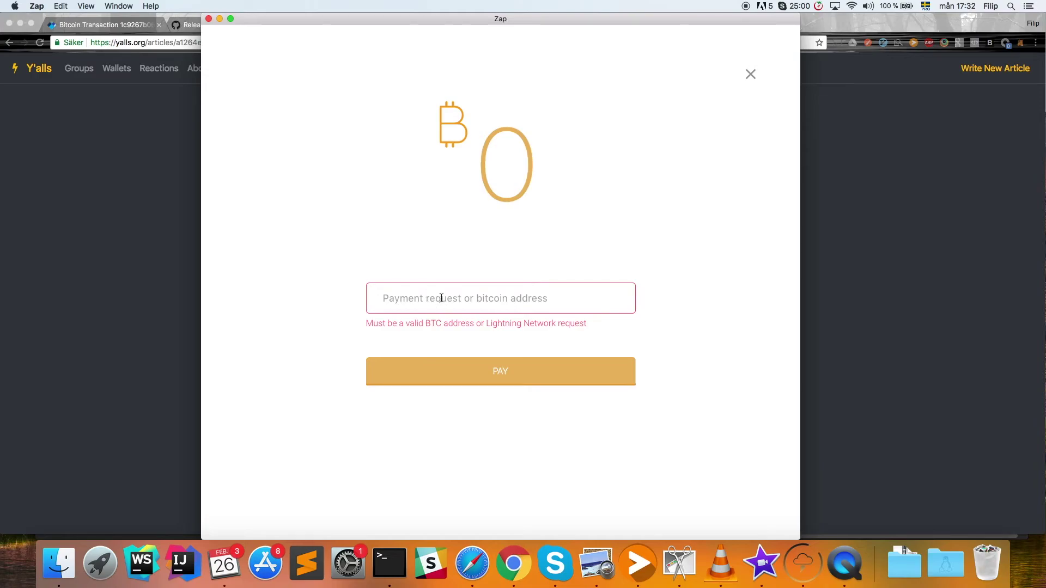
click(187, 220)
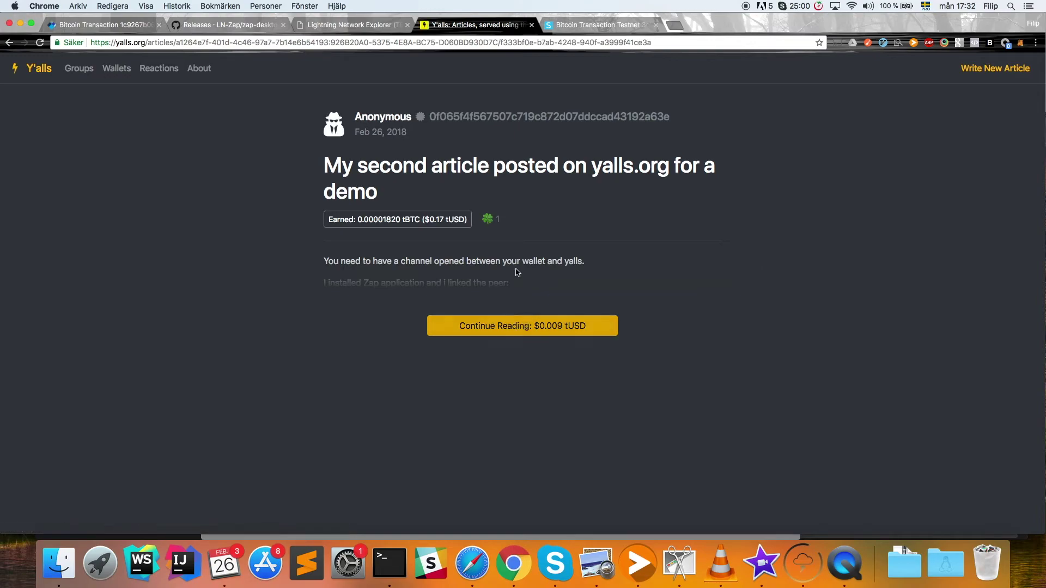
click(519, 331)
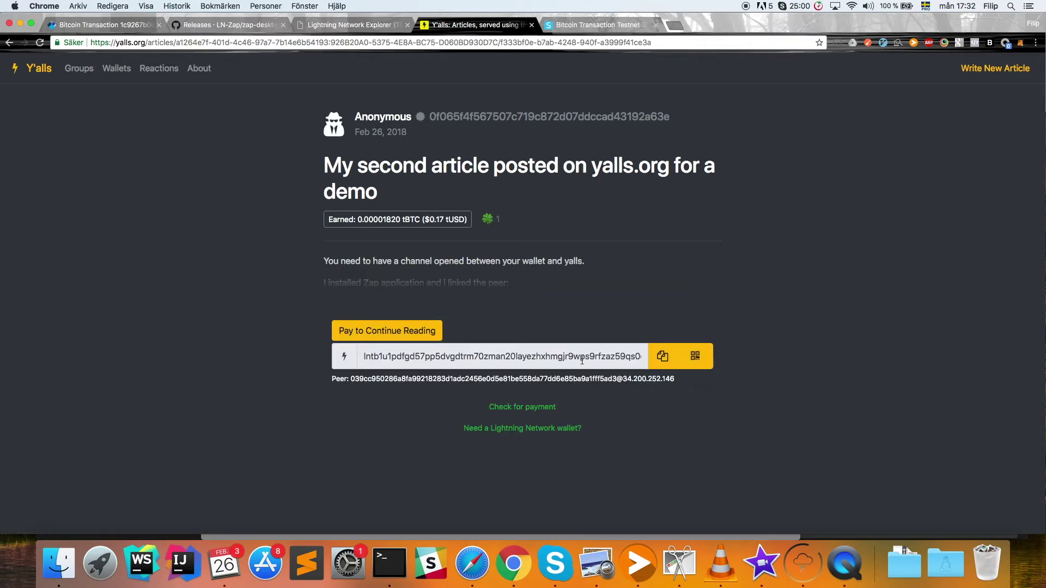
click(662, 357)
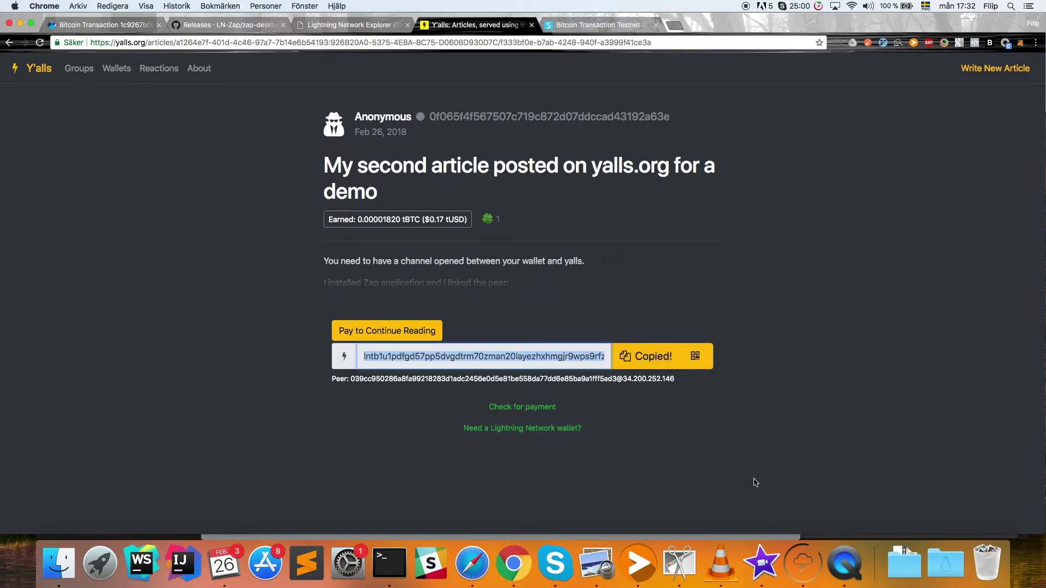
click(802, 564)
click(462, 305)
key(super+v)
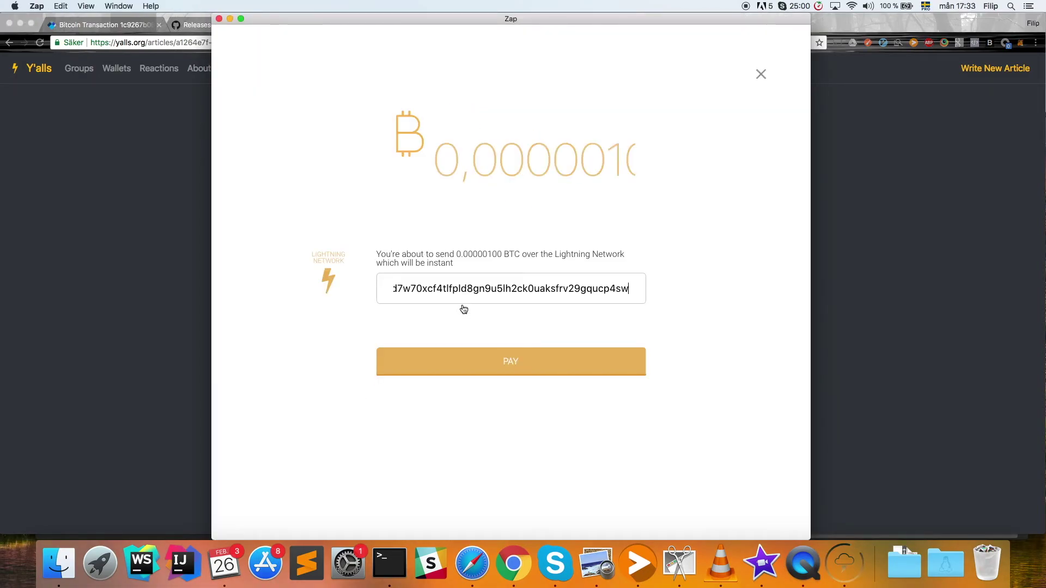
Send the 0.00000100 BTC Lightning payment for the second Y'alls article.
click(506, 362)
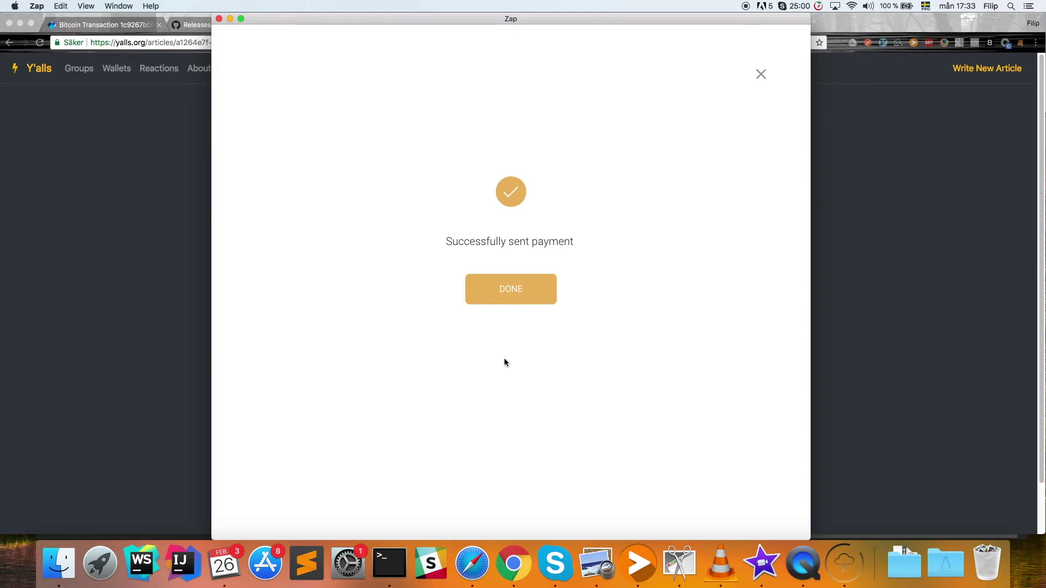
Return to the second article and scroll through it to confirm it is unlocked.
click(920, 303)
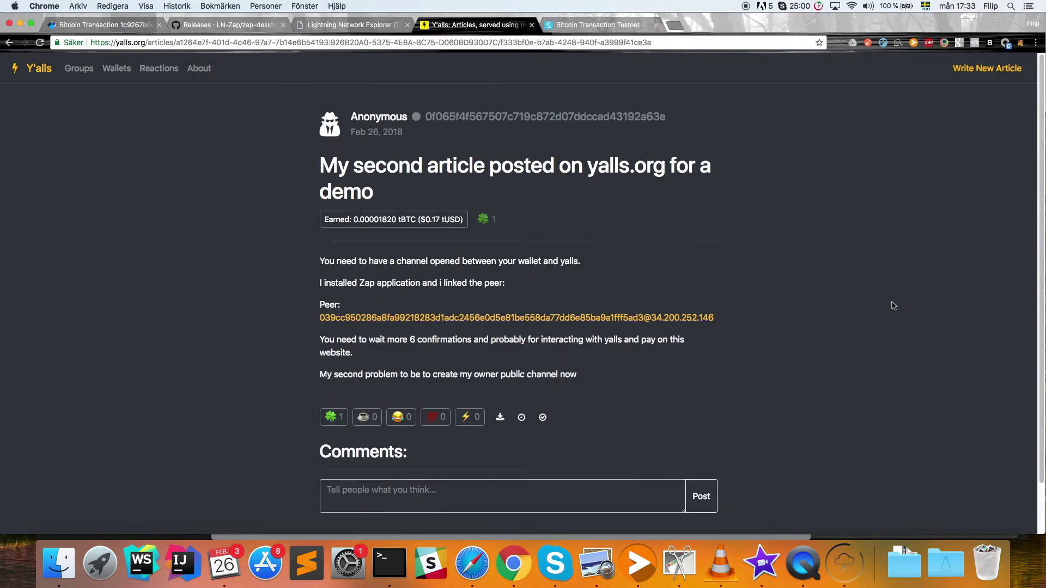
scroll(452, 313, down, 2)
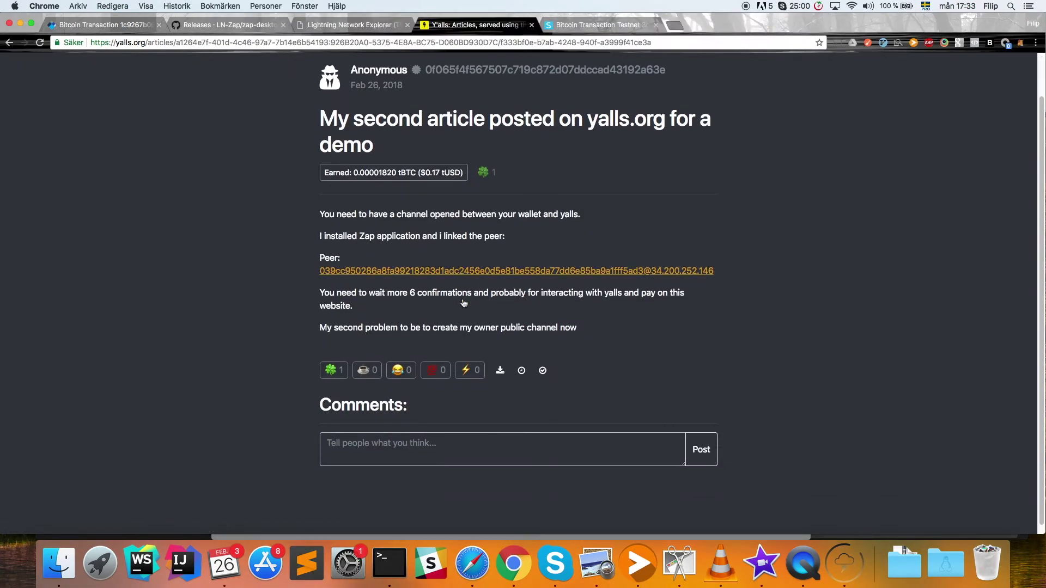
scroll(467, 307, up, 2)
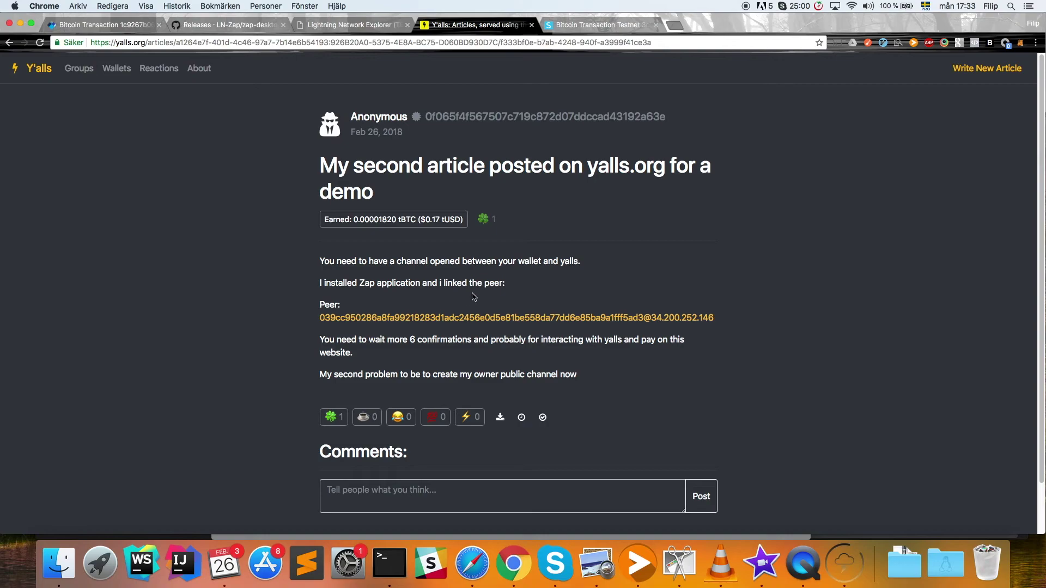
Open the locked 'Lol u scrub' article from the Y'alls list and narrow the browser window.
click(85, 75)
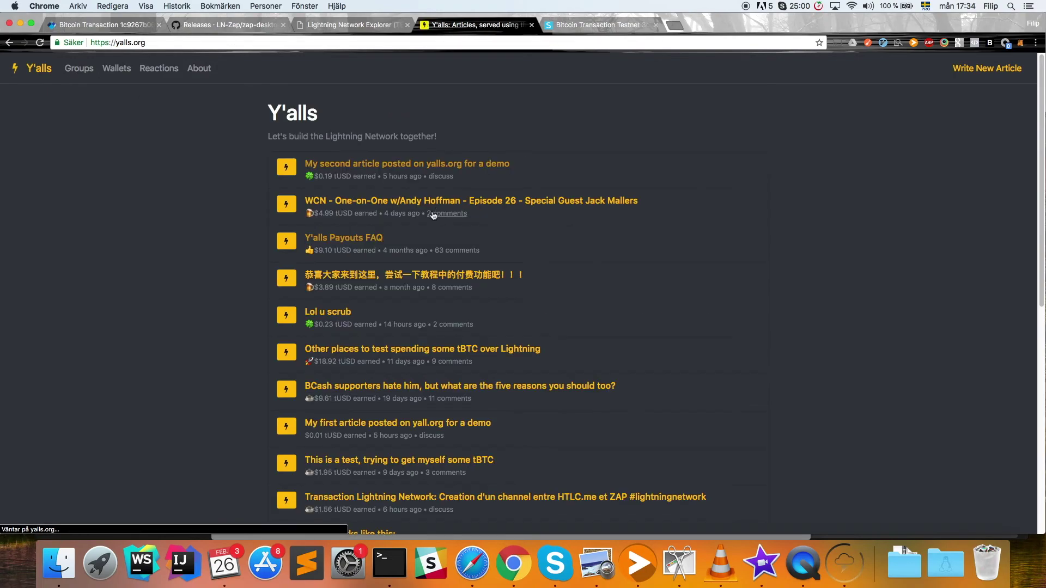
click(340, 313)
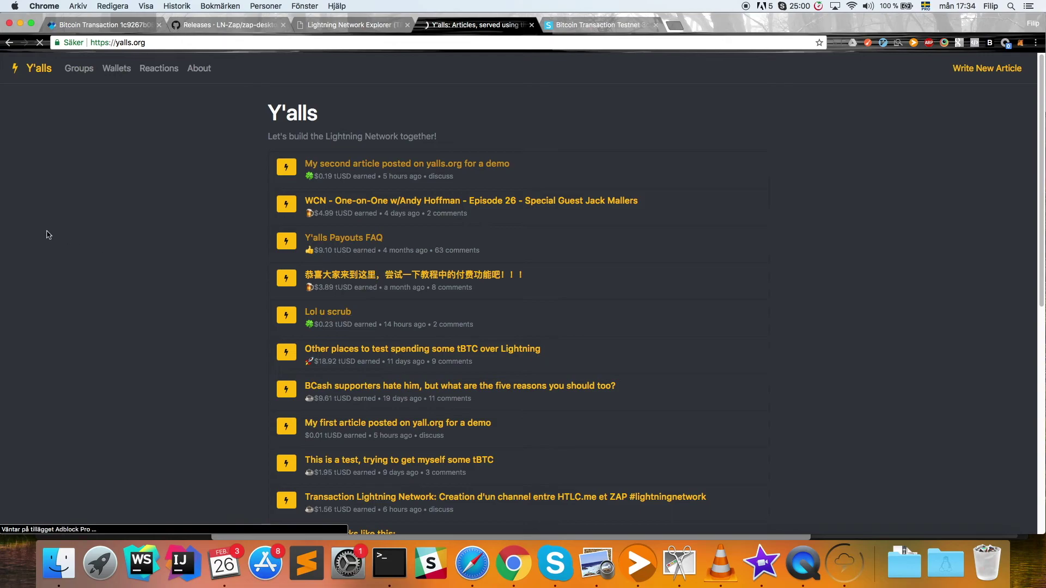
drag(2, 221, 536, 197)
Move Zap to the left, clear the old confirmation and copy the 'Lol u scrub' invoice.
click(458, 22)
drag(458, 22, 254, 22)
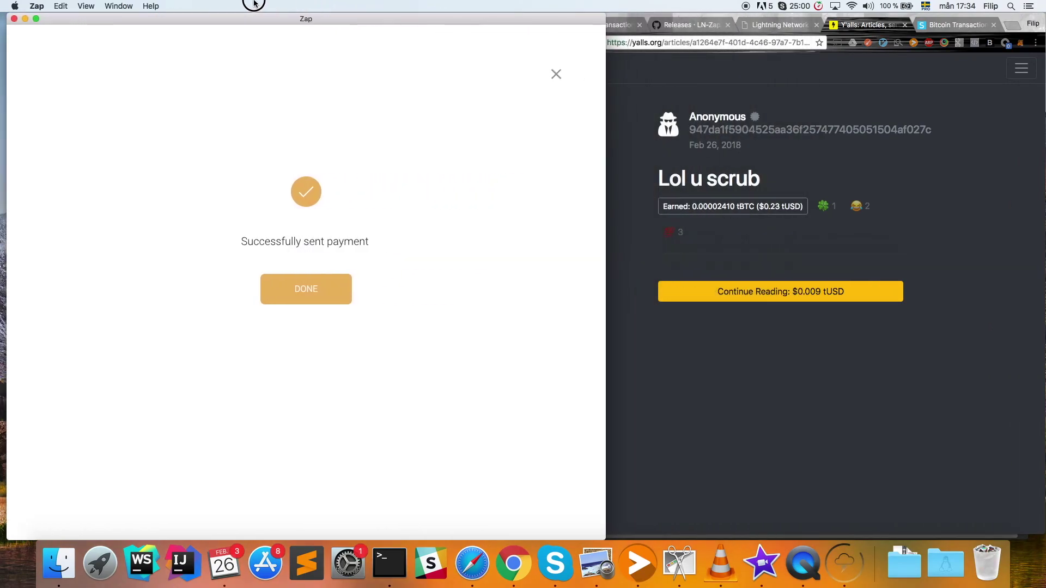
click(754, 296)
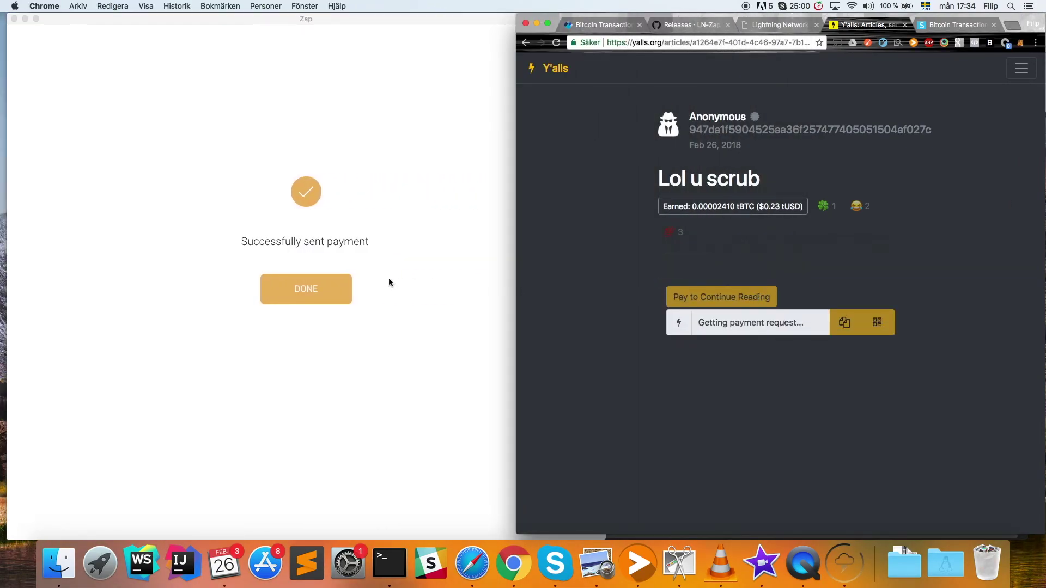
click(331, 290)
click(331, 290)
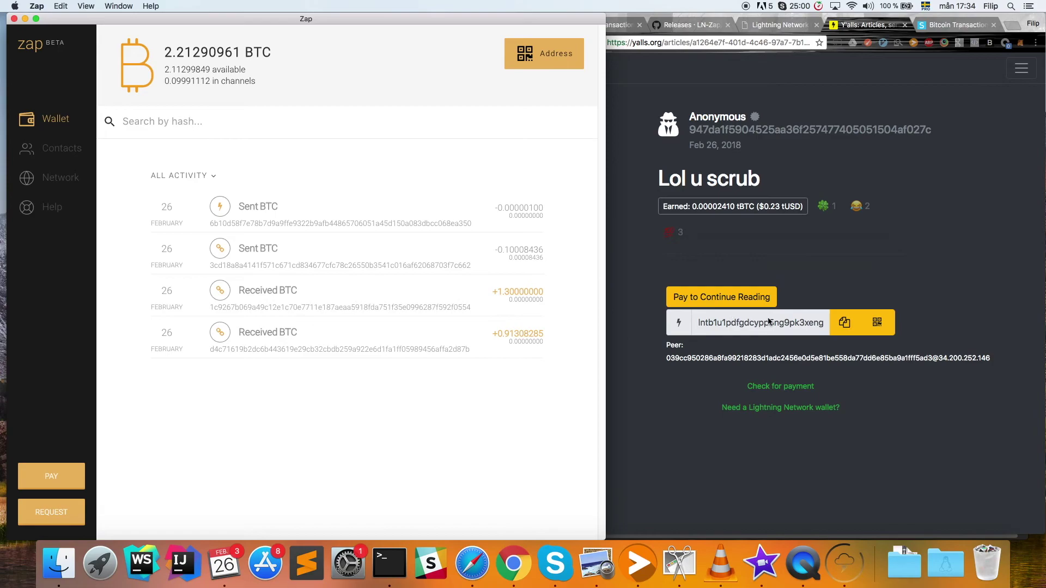
click(853, 327)
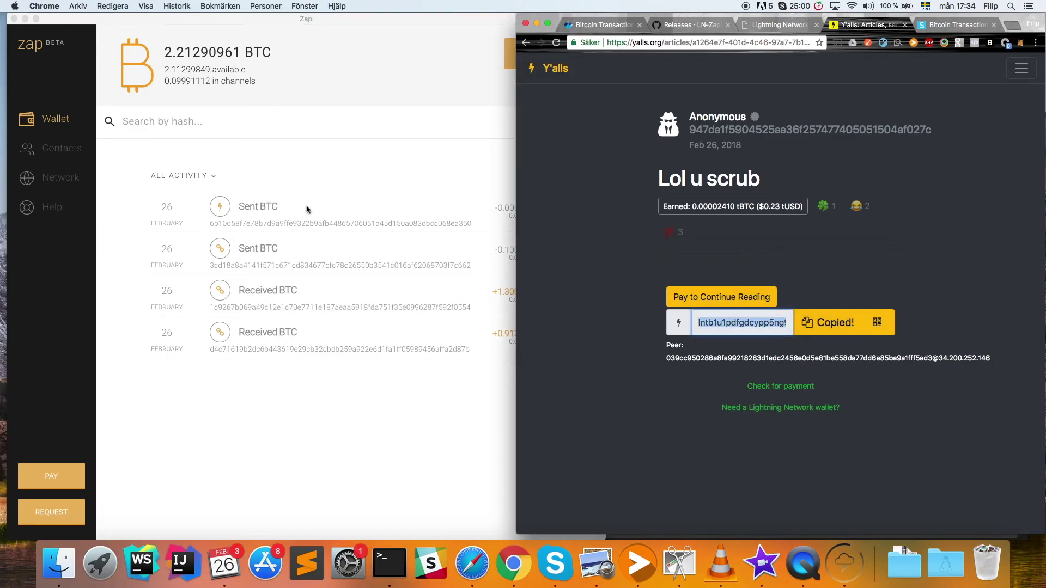
Pay the 0.00000100 BTC 'Lol u scrub' invoice in Zap and view the unlocked article.
click(242, 158)
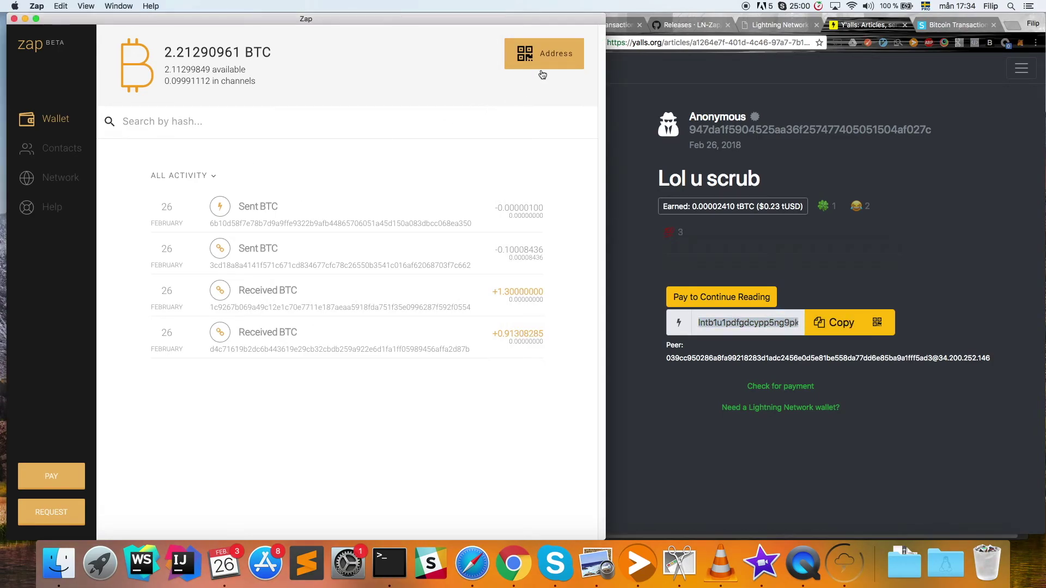
click(62, 470)
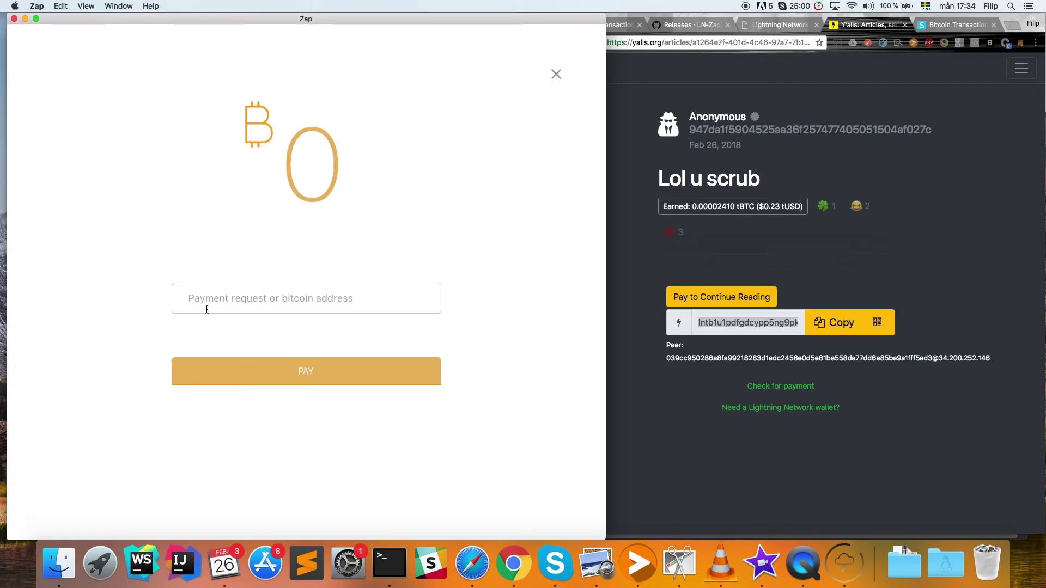
key(super+v)
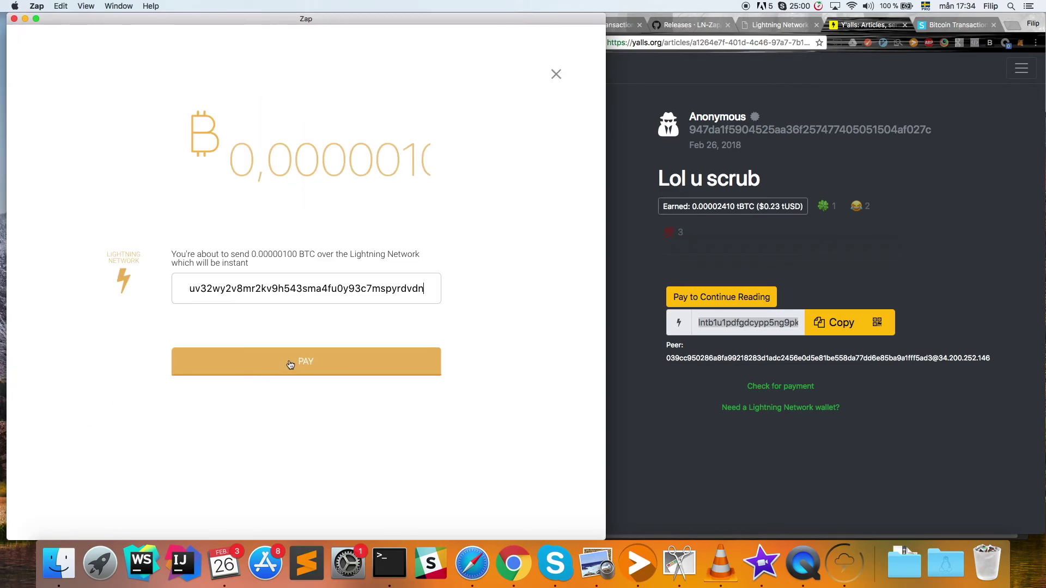
click(290, 363)
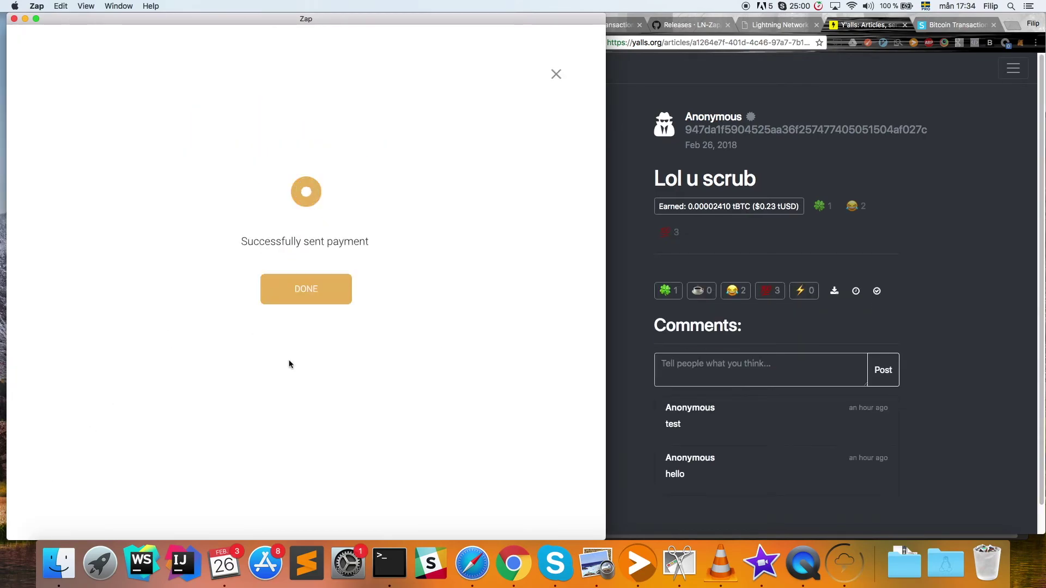
click(719, 229)
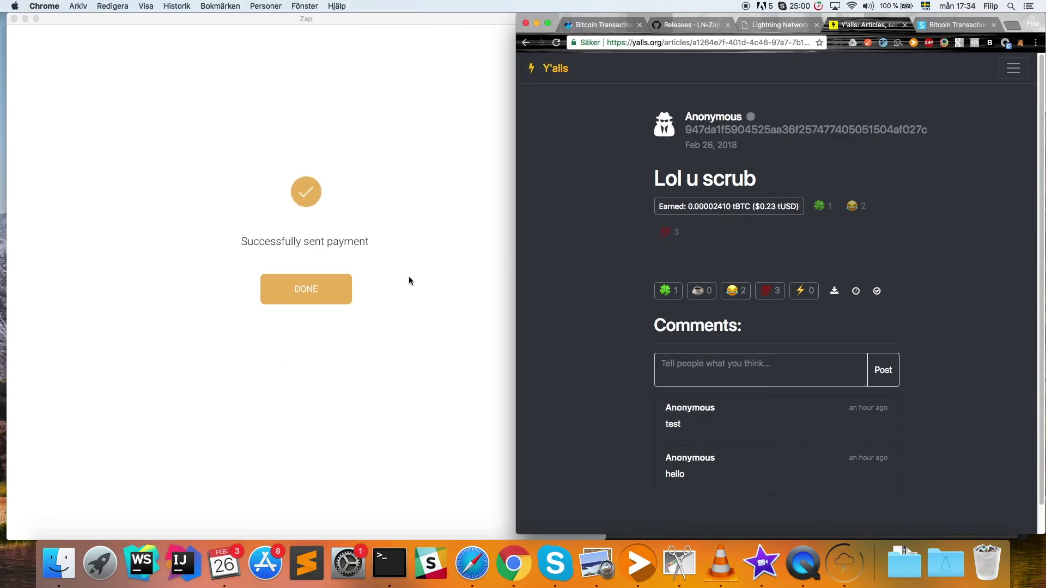
click(330, 293)
Close Zap's payment confirmation to show both -0.00000100 BTC sends in the wallet activity.
click(330, 293)
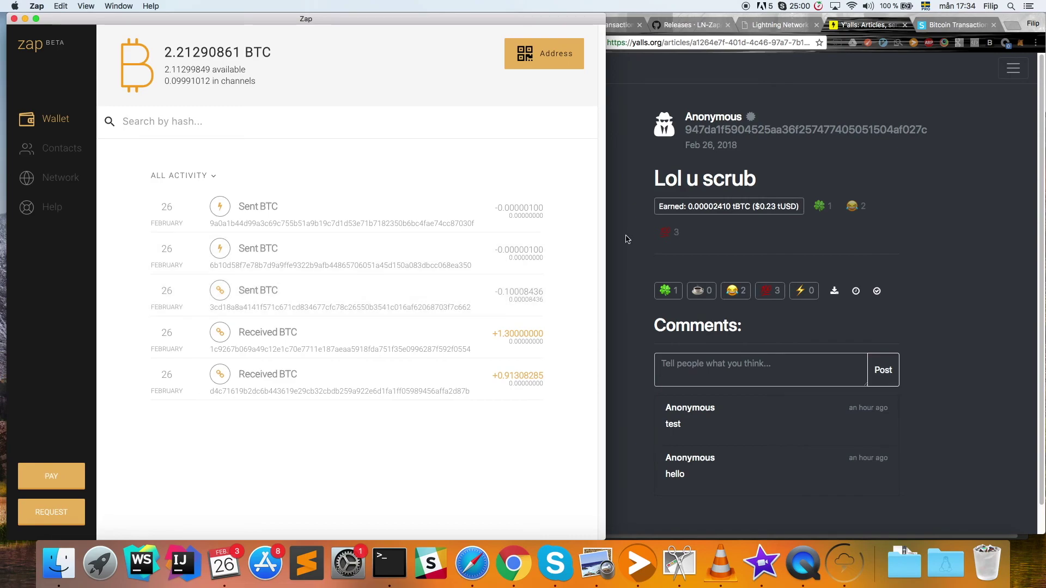